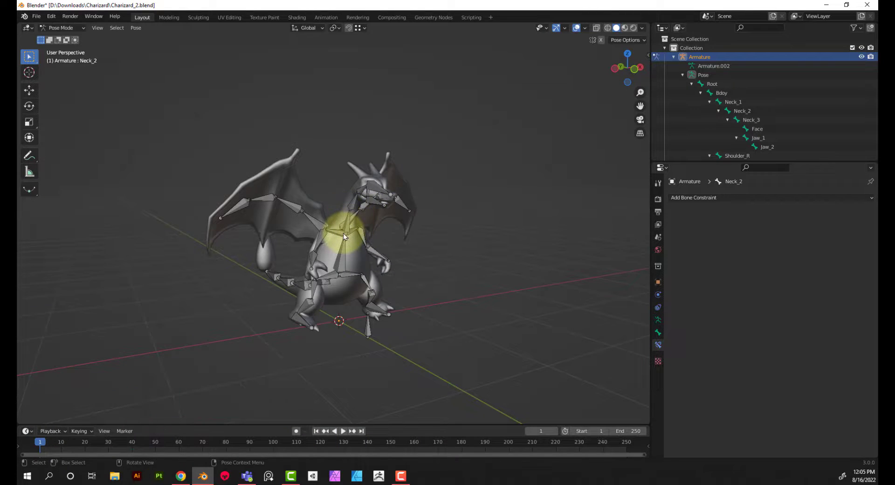
Select the Neck_1 bone and switch the armature from Pose Mode to Object Mode.
{"action": "scroll", "coordinate": [345, 229], "scroll_direction": "up", "scroll_amount": 5}
{"action": "middle_click_drag", "start_coordinate": [276, 183], "coordinate": [295, 223]}
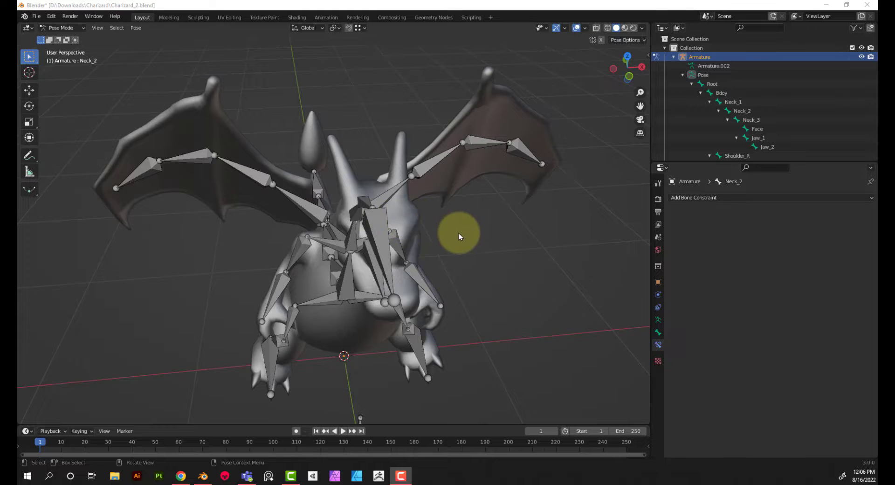
{"action": "middle_click_drag", "start_coordinate": [459, 233], "coordinate": [459, 197]}
{"action": "left_click", "coordinate": [351, 219]}
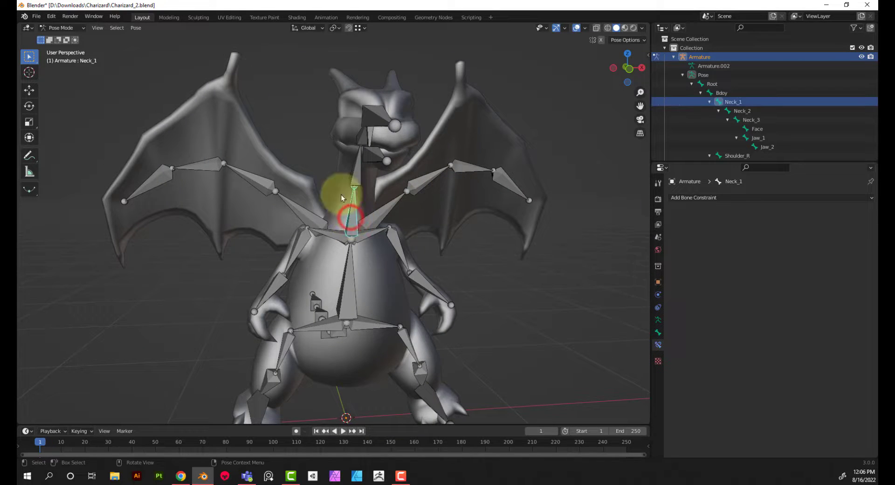
{"action": "left_click", "coordinate": [62, 29]}
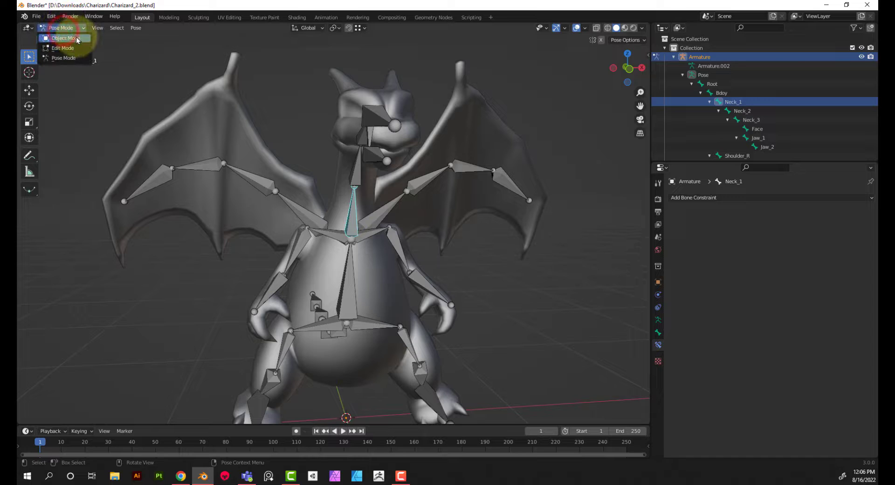
{"action": "left_click", "coordinate": [75, 37]}
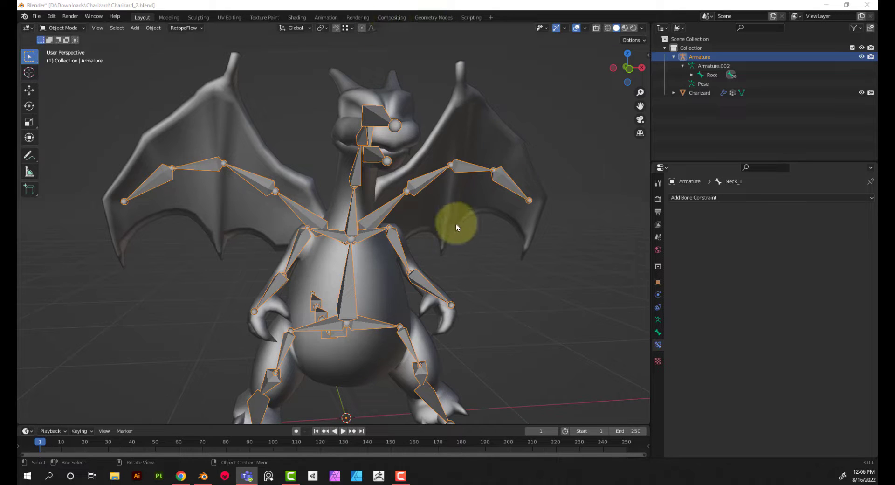
Parent the Charizard mesh to the armature using Armature Deform with automatic weights.
{"action": "middle_click_drag", "start_coordinate": [443, 235], "coordinate": [478, 242]}
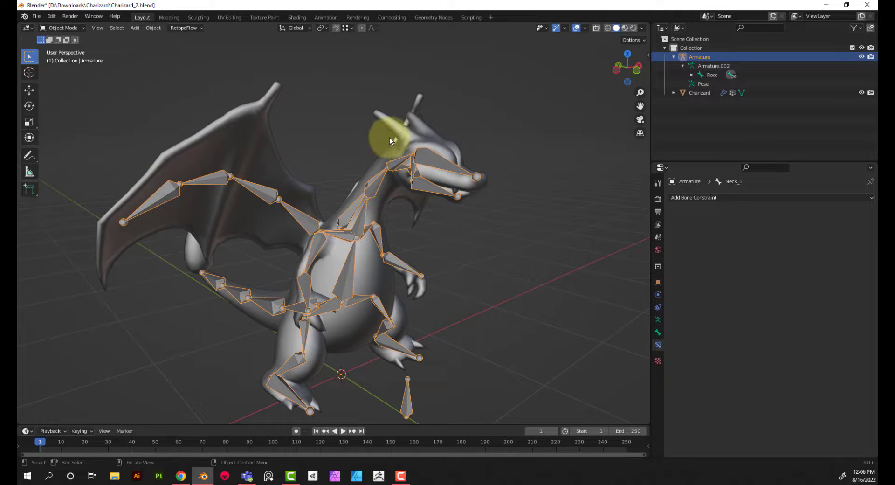
{"action": "left_click", "coordinate": [434, 137]}
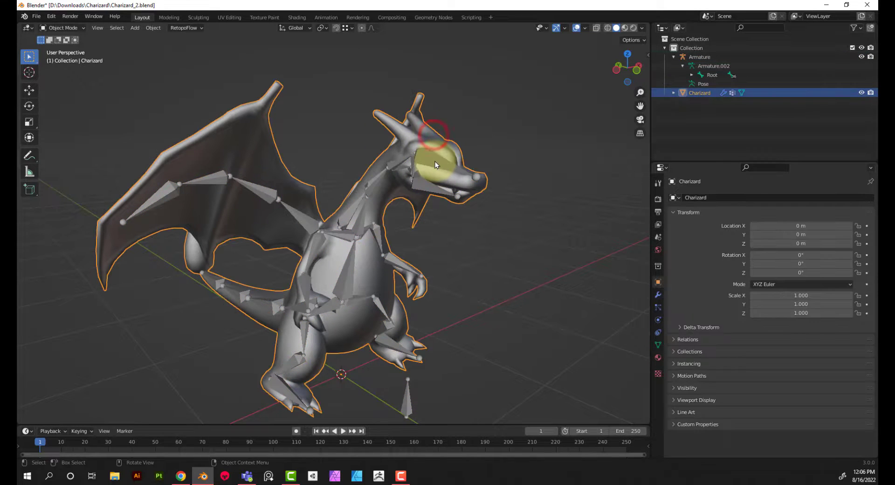
{"action": "left_click", "coordinate": [436, 160], "text": "shift"}
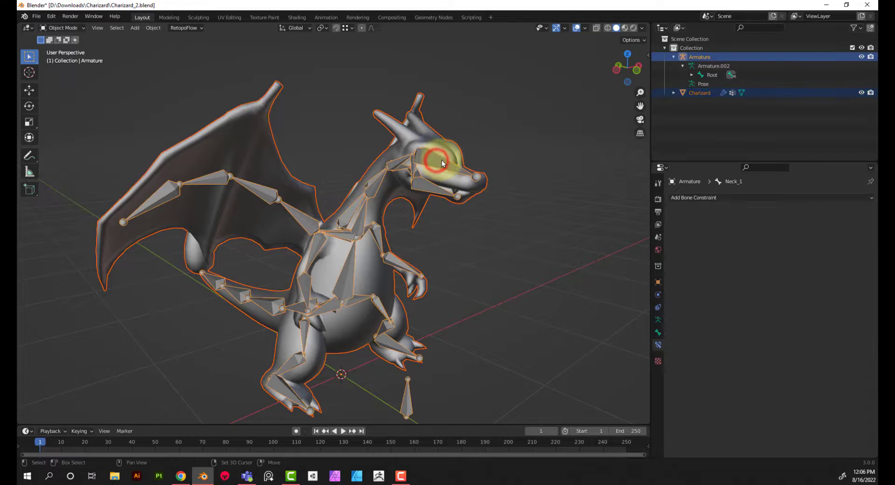
{"action": "mouse_move", "coordinate": [443, 163]}
{"action": "middle_mouse_down"}
{"action": "mouse_move", "coordinate": [370, 163]}
{"action": "mouse_move", "coordinate": [321, 174]}
{"action": "mouse_move", "coordinate": [413, 166]}
{"action": "mouse_move", "coordinate": [451, 148]}
{"action": "mouse_move", "coordinate": [431, 158]}
{"action": "middle_mouse_up"}
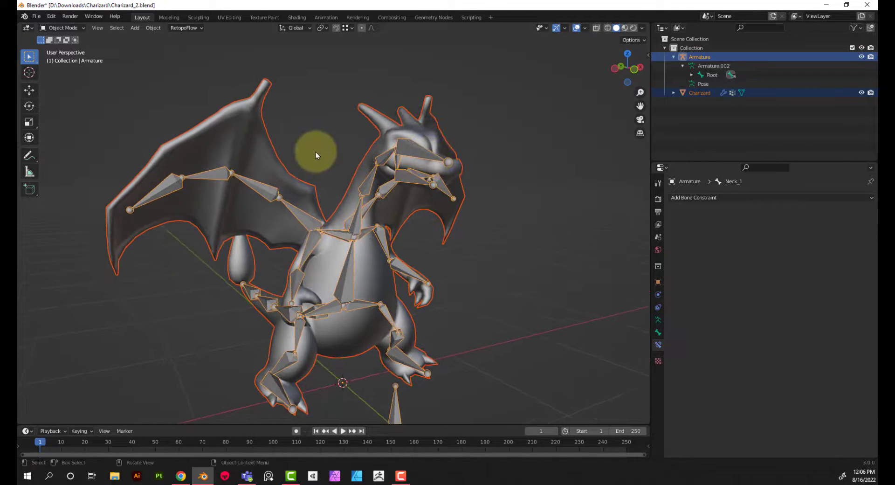
{"action": "right_click", "coordinate": [236, 147]}
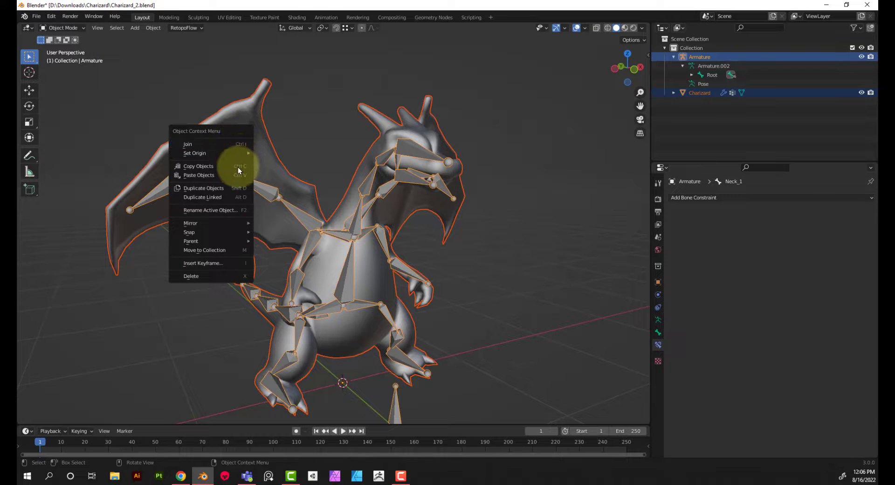
{"action": "mouse_move", "coordinate": [236, 242]}
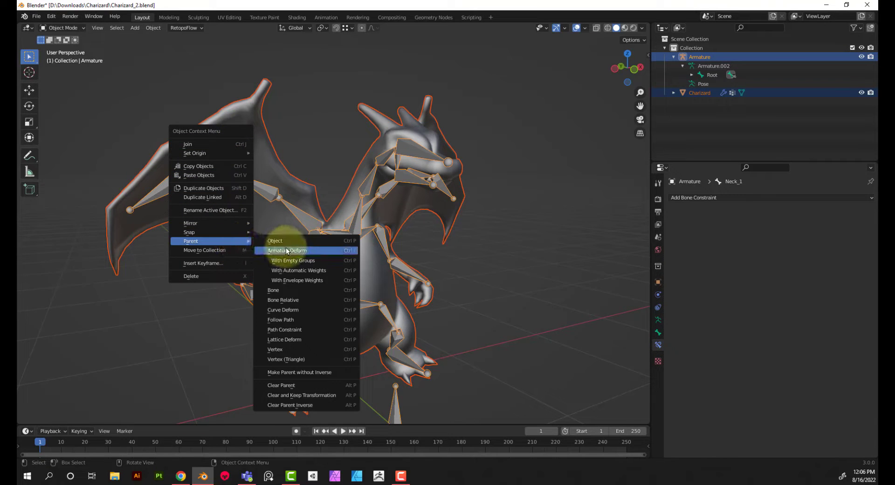
{"action": "left_click", "coordinate": [345, 270]}
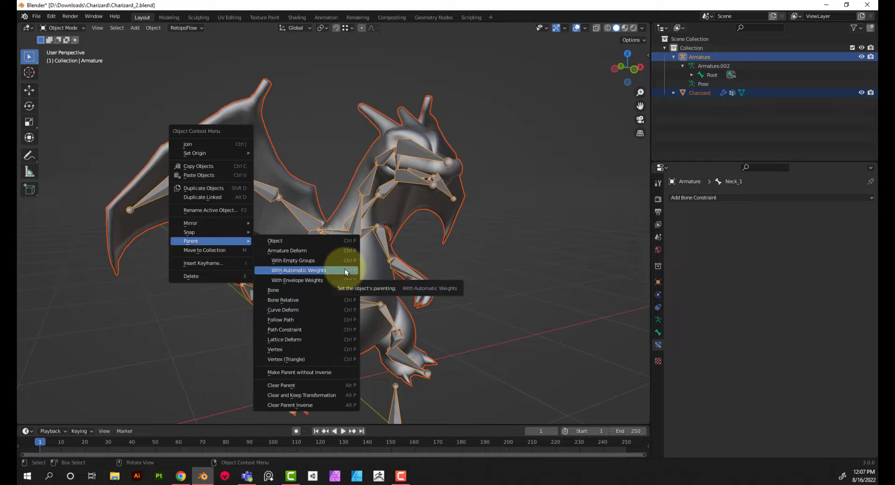
{"action": "left_click", "coordinate": [310, 270]}
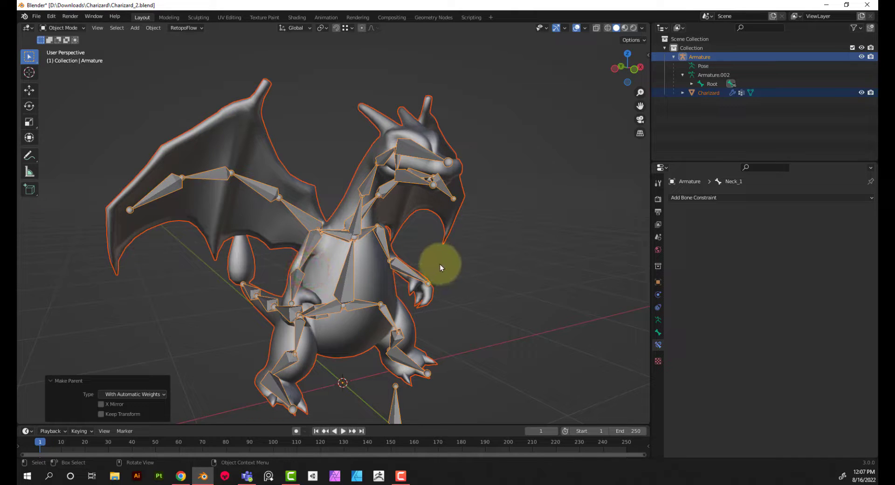
Select only the armature and put it in Pose Mode.
{"action": "left_click", "coordinate": [327, 86]}
{"action": "left_click", "coordinate": [300, 213]}
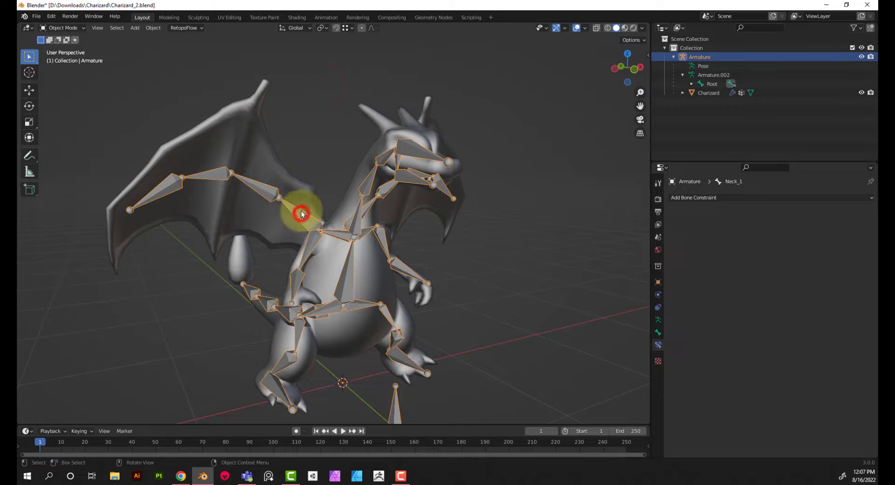
{"action": "left_click", "coordinate": [73, 31]}
{"action": "left_click", "coordinate": [69, 58]}
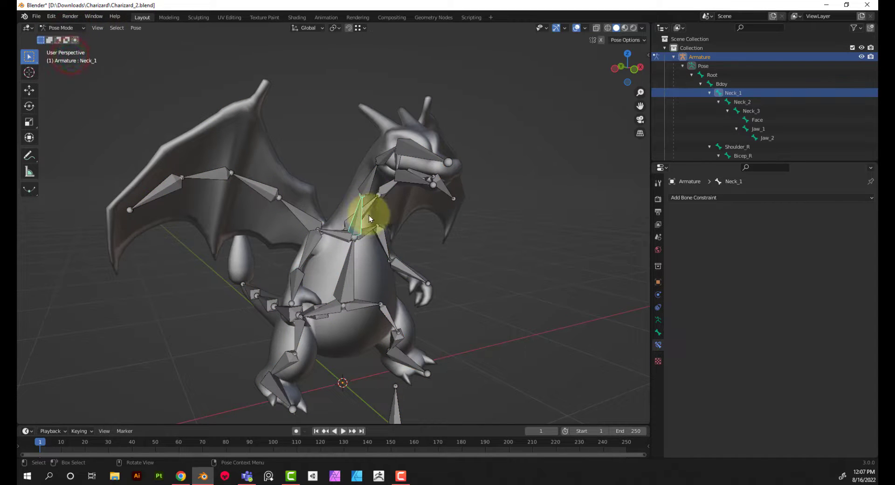
Test the mouth deformation by rotating the Jaw_1 bone about the global X axis.
{"action": "left_click", "coordinate": [408, 163]}
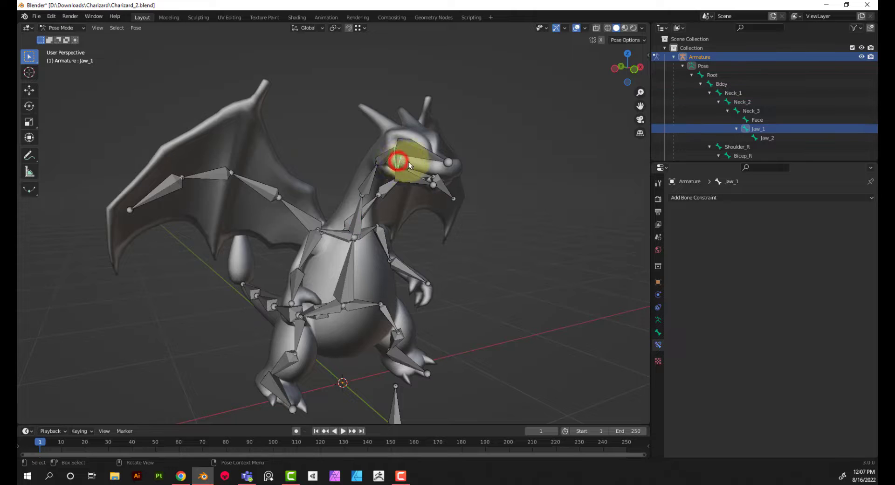
{"action": "middle_click_drag", "start_coordinate": [408, 162], "coordinate": [443, 161]}
{"action": "key", "text": "r"}
{"action": "key", "text": "x"}
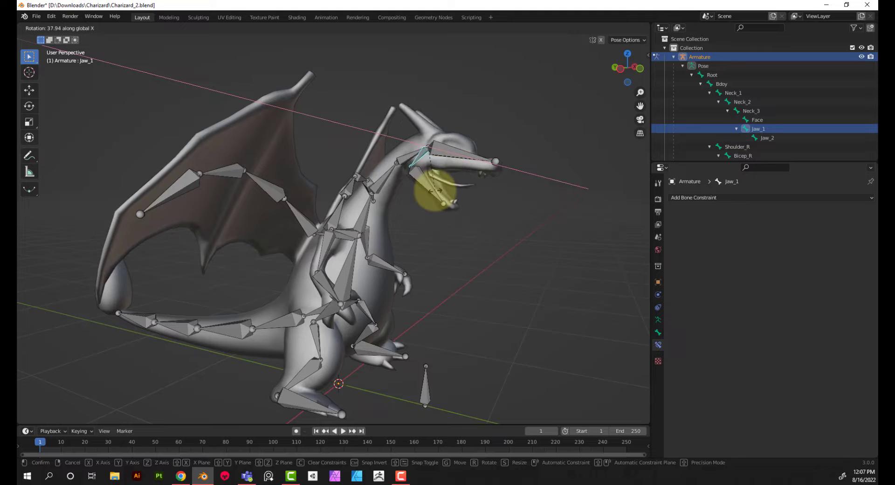
{"action": "left_click", "coordinate": [441, 174]}
Try moving the Root bone to test whether the whole character follows it.
{"action": "middle_click_drag", "start_coordinate": [446, 169], "coordinate": [470, 164]}
{"action": "left_click", "coordinate": [404, 280]}
{"action": "middle_click_drag", "start_coordinate": [406, 281], "coordinate": [493, 249]}
{"action": "key", "text": "g"}
{"action": "right_click", "coordinate": [463, 209]}
Test the tail deformation by rotating the Tail_2 bone about the global Z axis.
{"action": "left_click", "coordinate": [265, 229]}
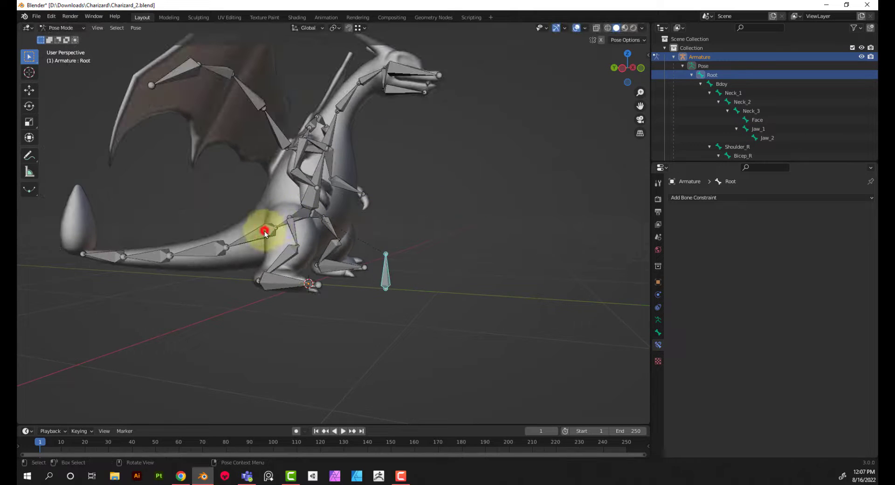
{"action": "middle_click_drag", "start_coordinate": [265, 229], "coordinate": [259, 253]}
{"action": "key", "text": "r"}
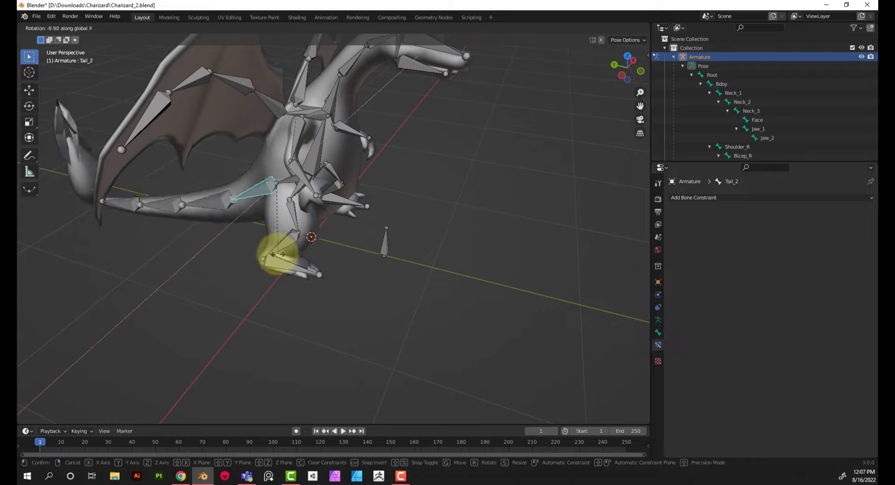
{"action": "key", "text": "z"}
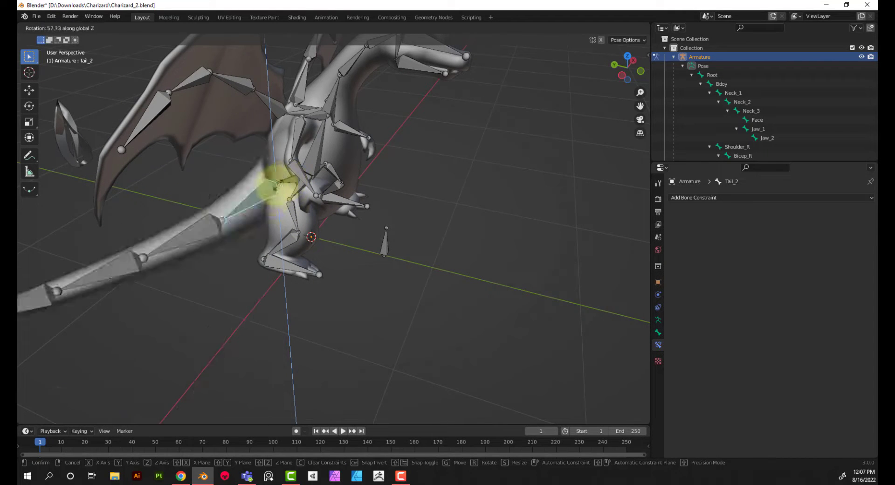
{"action": "left_click", "coordinate": [202, 205]}
Leave Pose Mode for Object Mode and select the Charizard mesh.
{"action": "middle_click_drag", "start_coordinate": [203, 205], "coordinate": [123, 212]}
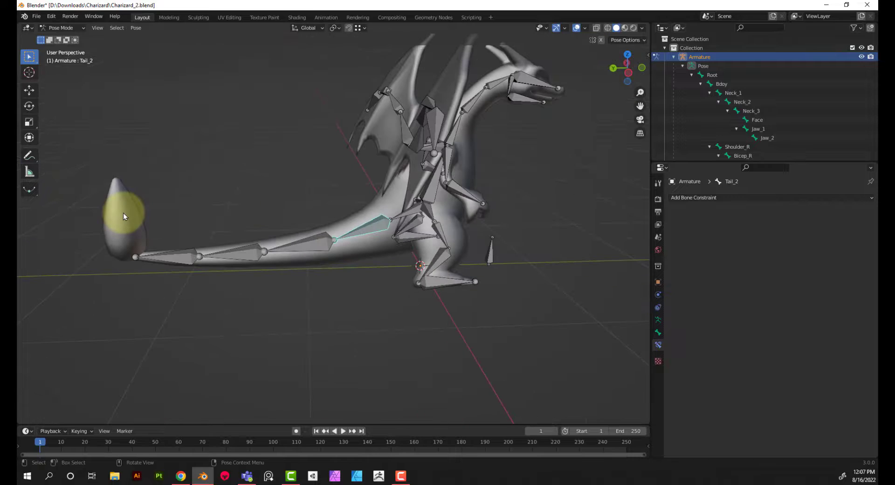
{"action": "left_click", "coordinate": [121, 202]}
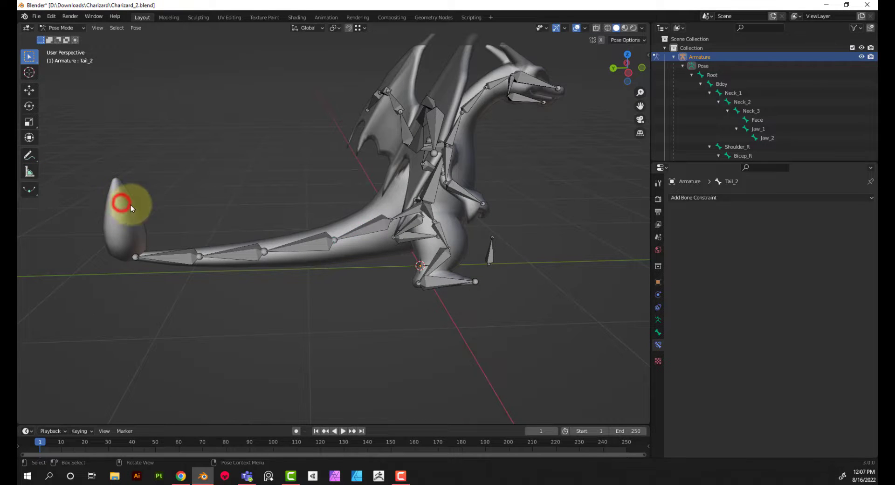
{"action": "left_click", "coordinate": [61, 27]}
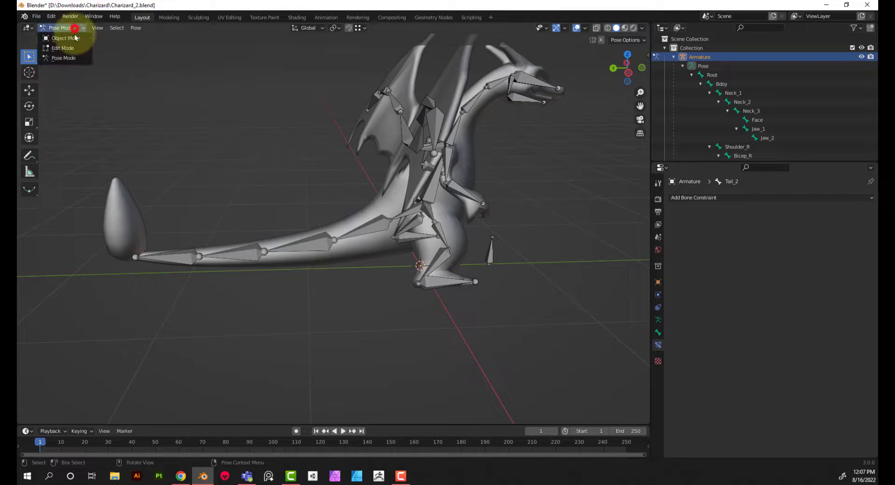
{"action": "left_click", "coordinate": [58, 38]}
{"action": "left_click", "coordinate": [108, 162]}
{"action": "left_click", "coordinate": [114, 189]}
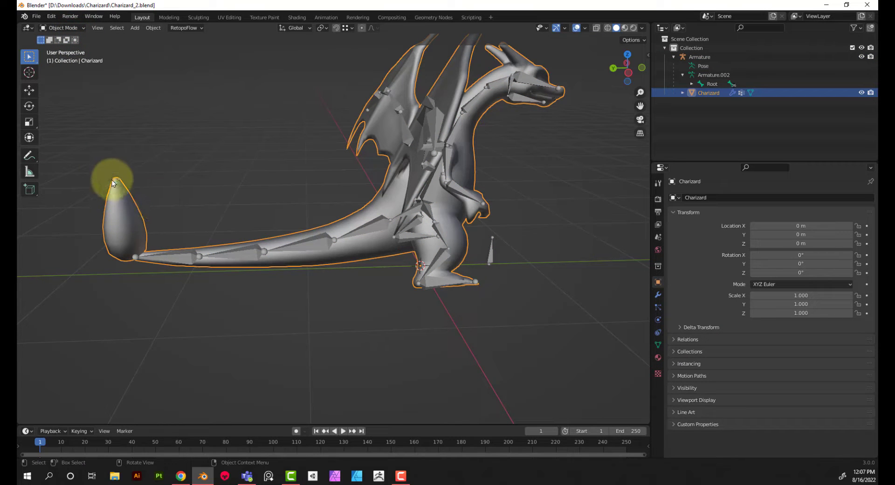
Delete all faces of the flame at the tail tip in Edit Mode, using X-ray and growing the selection to cover the flame.
{"action": "key", "text": "Tab"}
{"action": "key", "text": "alt+z"}
{"action": "left_click_drag", "start_coordinate": [79, 175], "coordinate": [174, 233]}
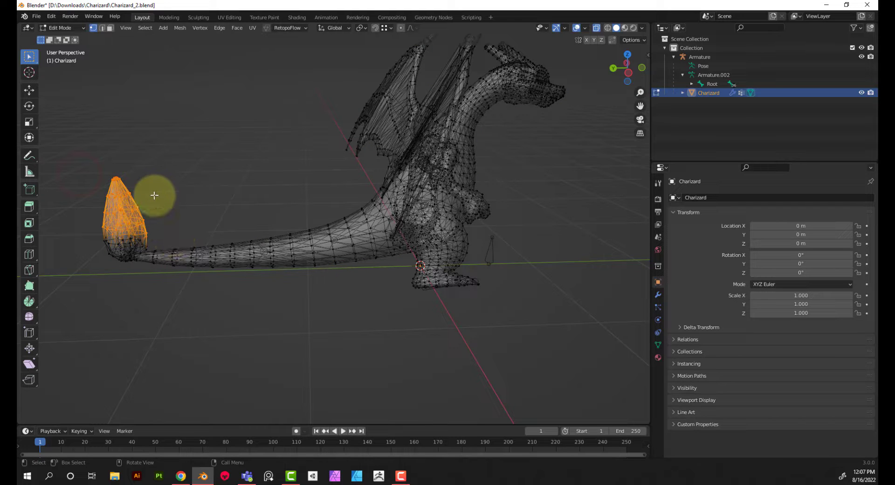
{"action": "key", "text": "ctrl+KP_Add"}
{"action": "key", "text": "ctrl+KP_Add"}
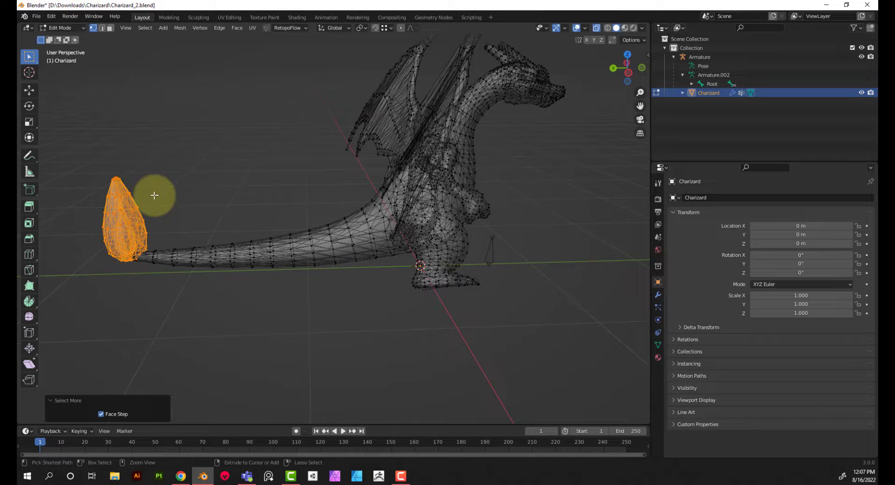
{"action": "key", "text": "x"}
{"action": "key", "text": "f"}
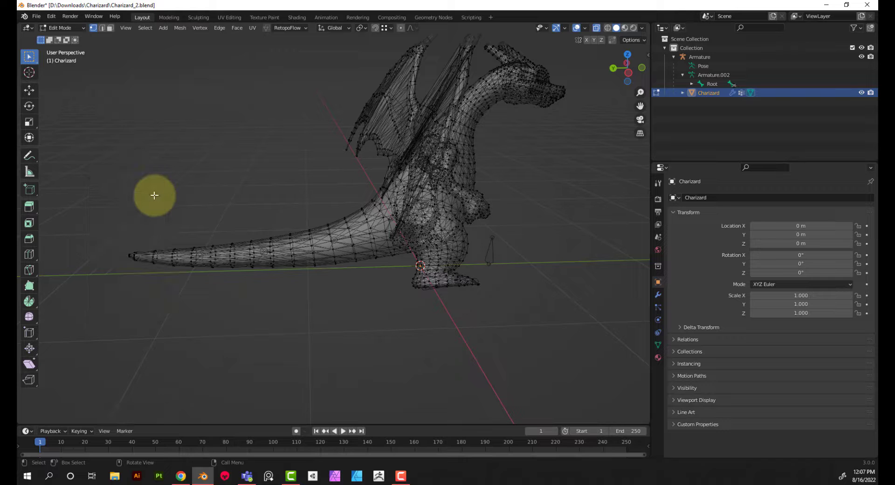
Turn off X-ray and return the Charizard mesh to Object Mode.
{"action": "key", "text": "alt+z"}
{"action": "left_click", "coordinate": [198, 142]}
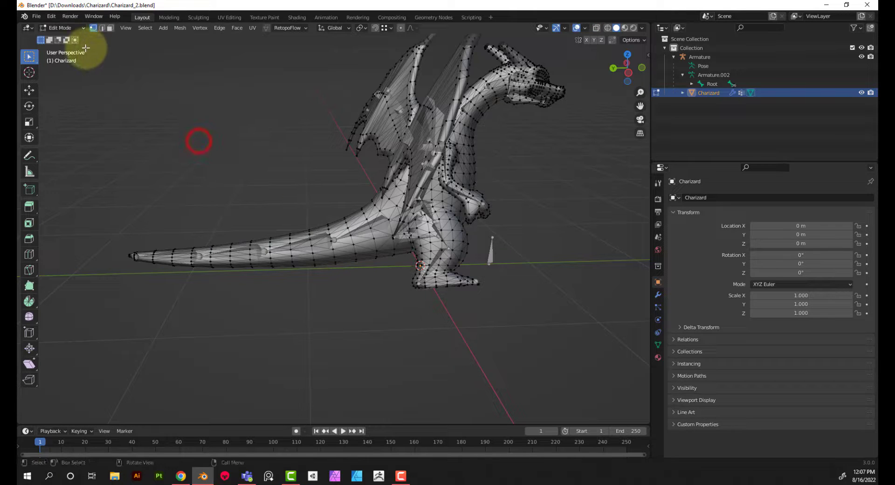
{"action": "left_click", "coordinate": [74, 28]}
{"action": "left_click", "coordinate": [66, 38]}
{"action": "middle_click_drag", "start_coordinate": [289, 176], "coordinate": [370, 191]}
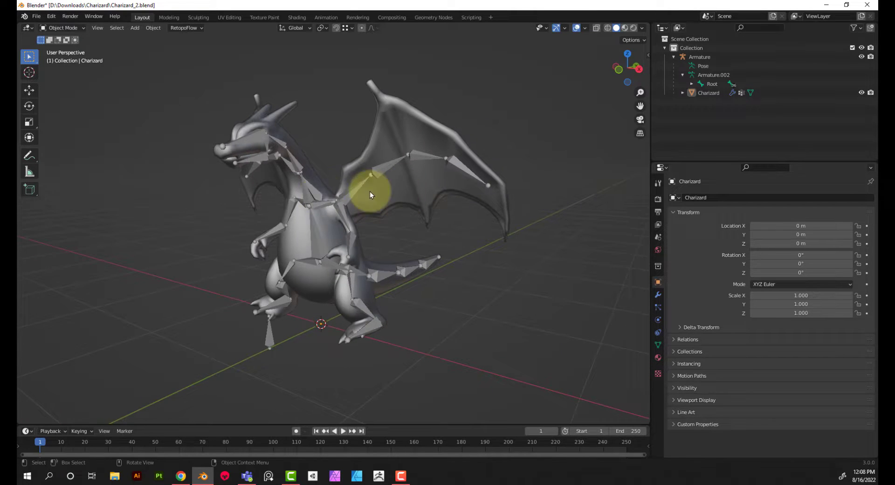
{"action": "left_click", "coordinate": [309, 201]}
{"action": "middle_click_drag", "start_coordinate": [302, 201], "coordinate": [441, 151]}
{"action": "key", "text": "F10"}
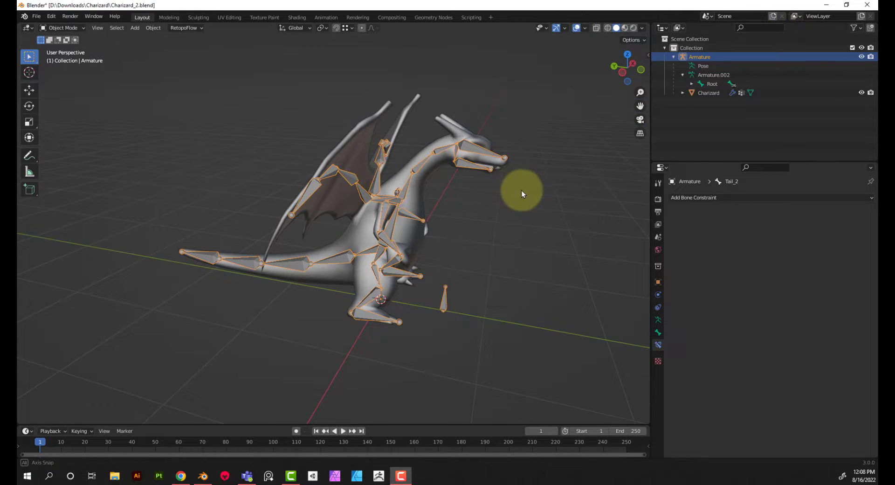
{"action": "middle_click_drag", "start_coordinate": [521, 190], "coordinate": [451, 163]}
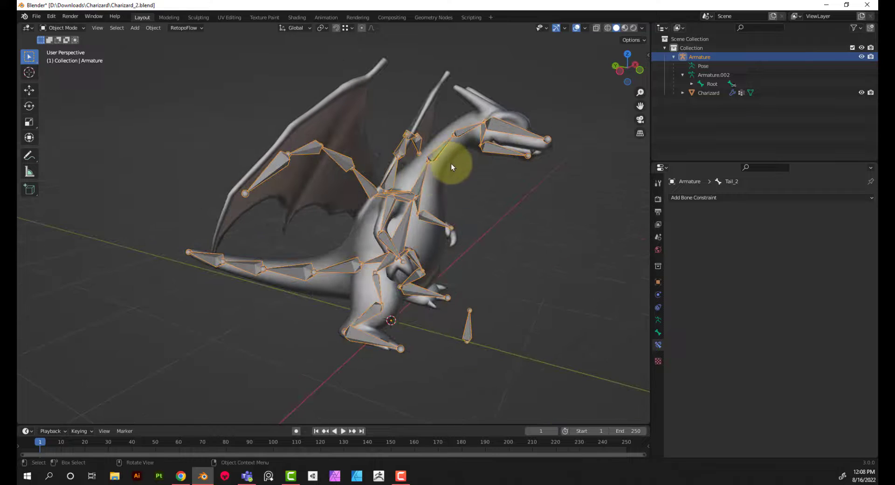
{"action": "left_click", "coordinate": [421, 184]}
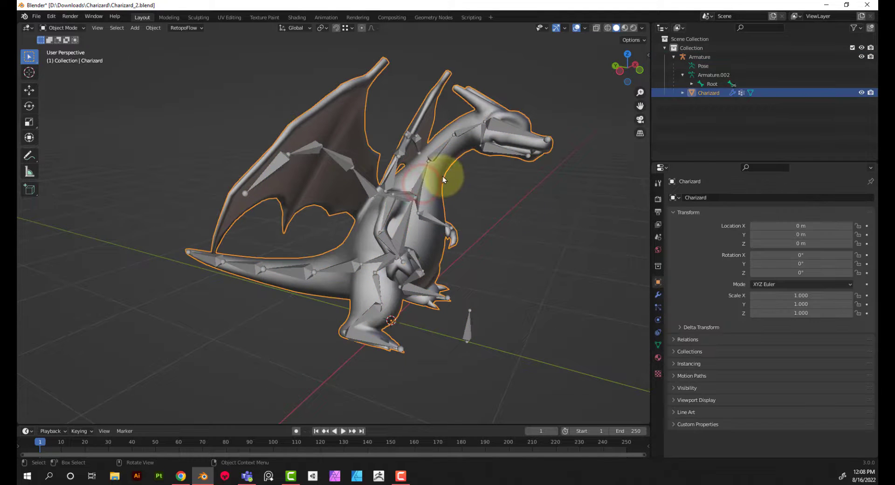
{"action": "middle_click_drag", "start_coordinate": [522, 190], "coordinate": [456, 180]}
Select the armature, switch it to Pose Mode and select the Neck_1 bone.
{"action": "left_click", "coordinate": [380, 186]}
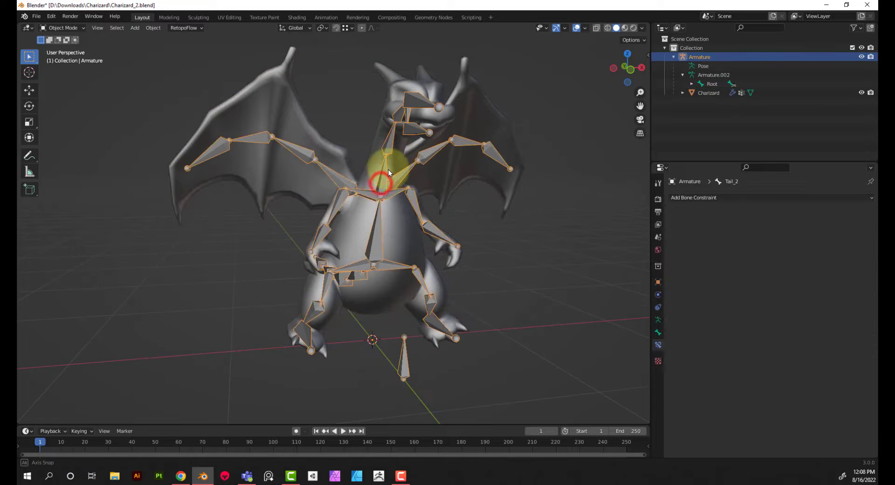
{"action": "middle_click_drag", "start_coordinate": [388, 169], "coordinate": [415, 177]}
{"action": "key", "text": "Tab"}
{"action": "left_click", "coordinate": [414, 173]}
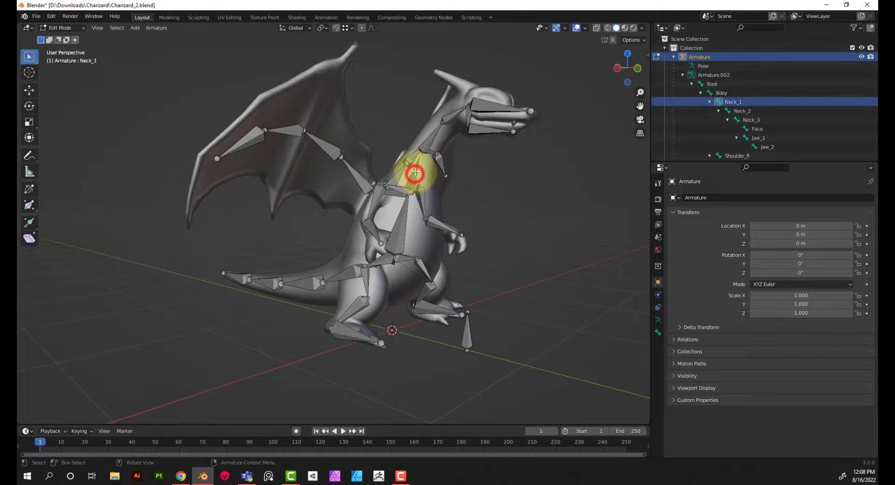
{"action": "left_click", "coordinate": [61, 27]}
{"action": "left_click", "coordinate": [64, 57]}
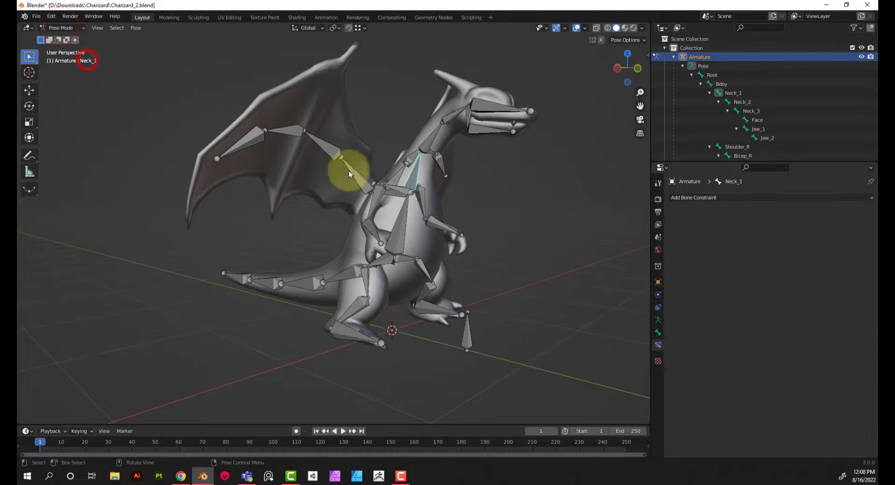
{"action": "left_click", "coordinate": [413, 177]}
{"action": "middle_click_drag", "start_coordinate": [465, 172], "coordinate": [497, 170]}
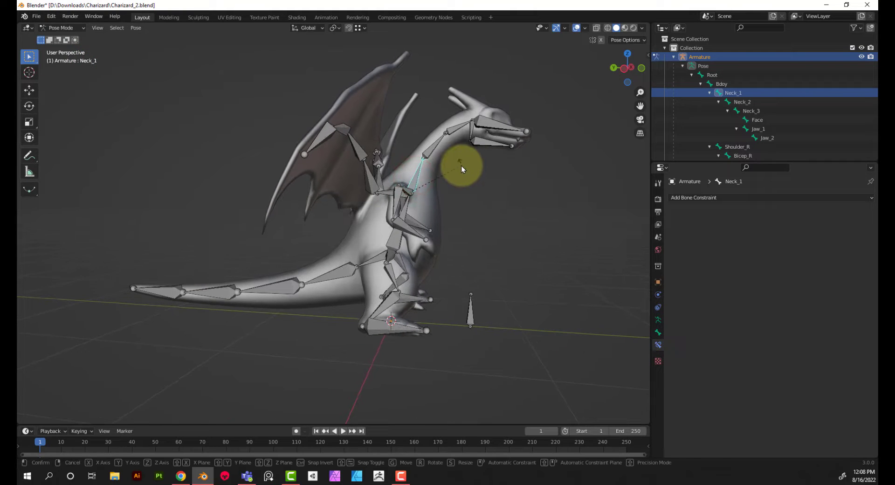
Try rotating the Neck_1 bone about the global X axis to see how the neck bends.
{"action": "key", "text": "r"}
{"action": "key", "text": "x"}
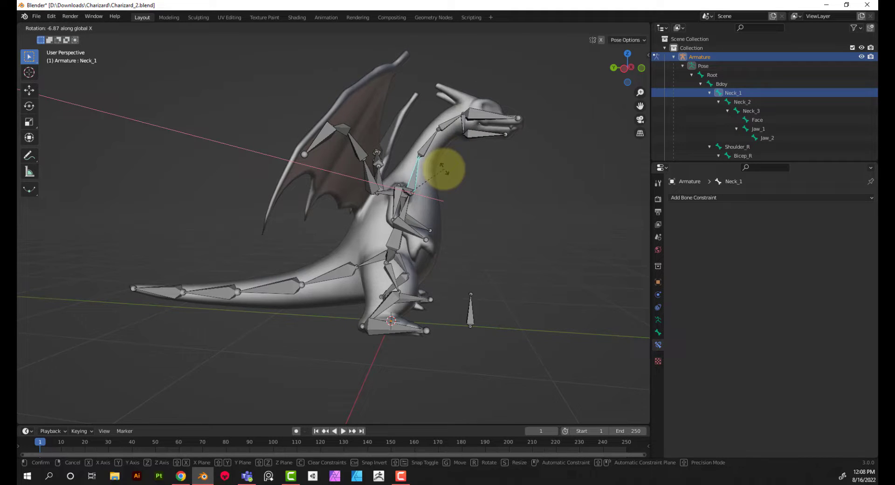
{"action": "left_click", "coordinate": [460, 175]}
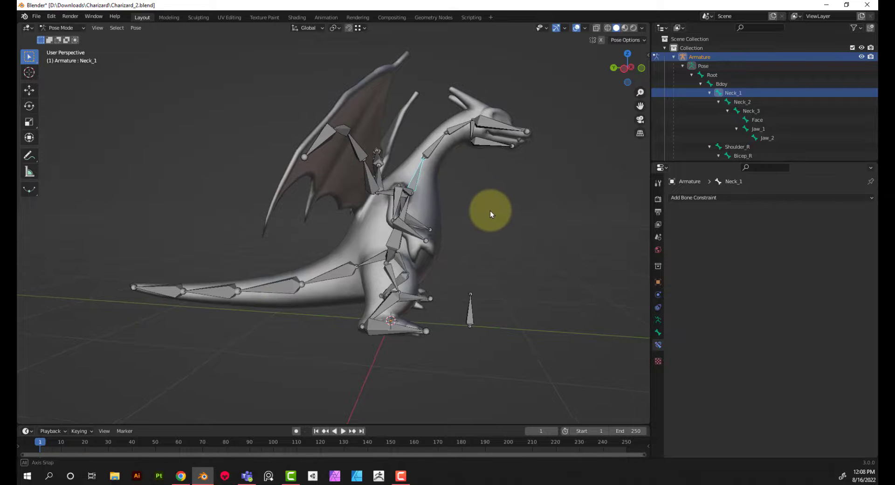
{"action": "mouse_move", "coordinate": [489, 209]}
{"action": "middle_mouse_down"}
{"action": "mouse_move", "coordinate": [455, 244]}
{"action": "mouse_move", "coordinate": [311, 238]}
{"action": "mouse_move", "coordinate": [485, 210]}
{"action": "middle_mouse_up"}
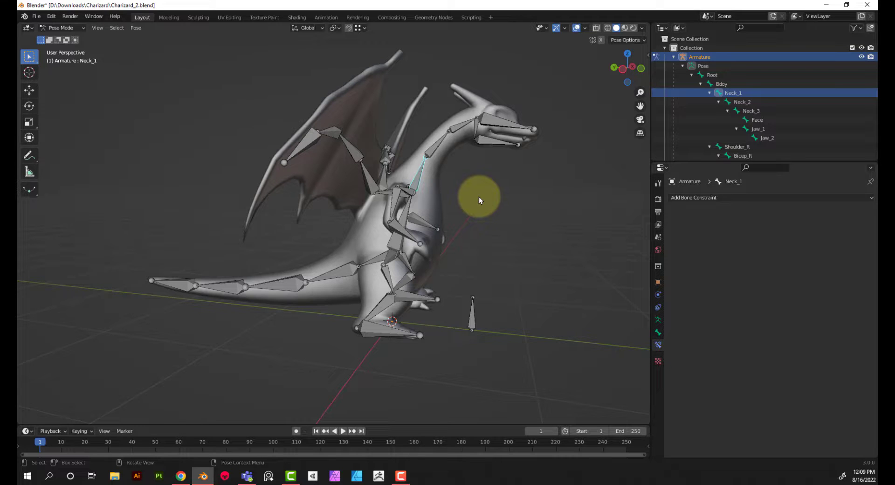
{"action": "scroll", "coordinate": [471, 195], "scroll_direction": "up", "scroll_amount": 5}
{"action": "middle_click_drag", "start_coordinate": [546, 183], "coordinate": [497, 224]}
{"action": "left_click", "coordinate": [497, 217]}
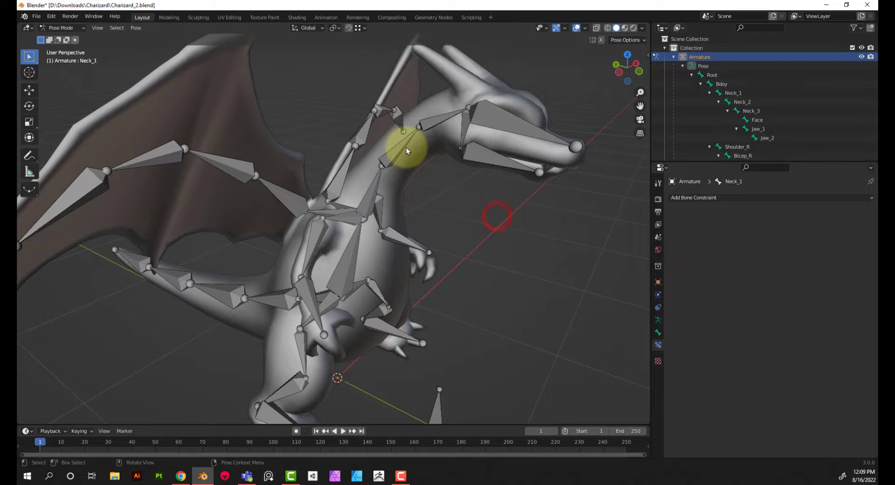
{"action": "middle_click_drag", "start_coordinate": [371, 184], "coordinate": [400, 200]}
{"action": "left_click", "coordinate": [373, 176]}
{"action": "key", "text": "r"}
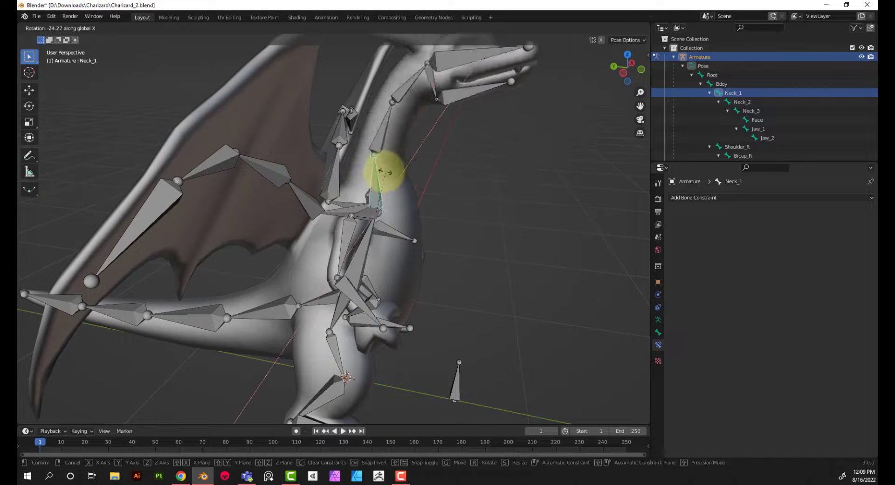
{"action": "right_click", "coordinate": [400, 169]}
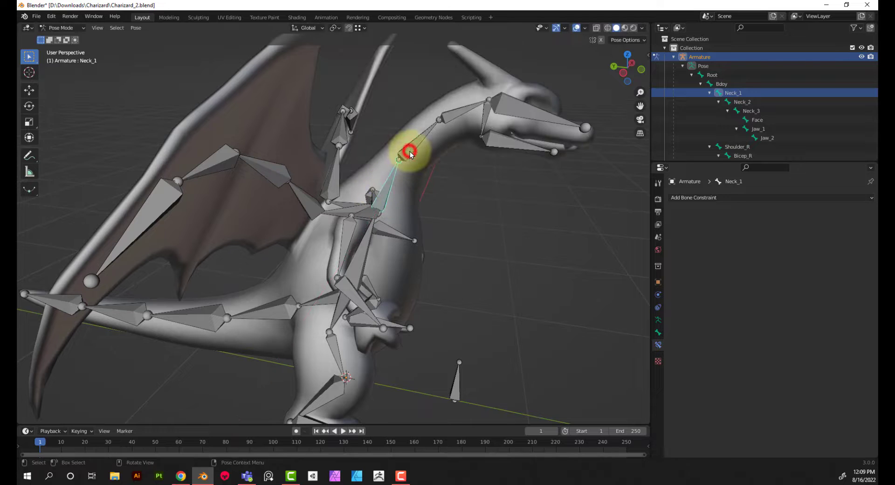
Add a Copy Rotation constraint to the Neck_2 bone, with Armature as target and Neck_1 as the bone.
{"action": "left_click", "coordinate": [409, 153]}
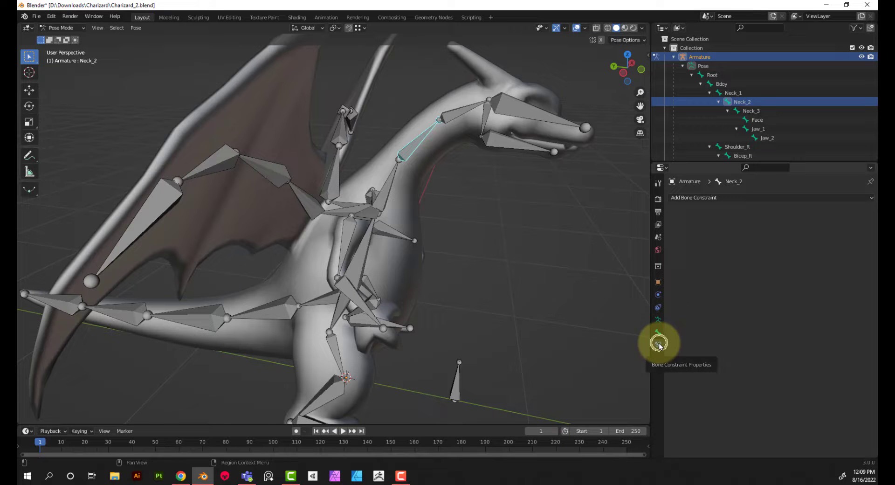
{"action": "left_click", "coordinate": [704, 198]}
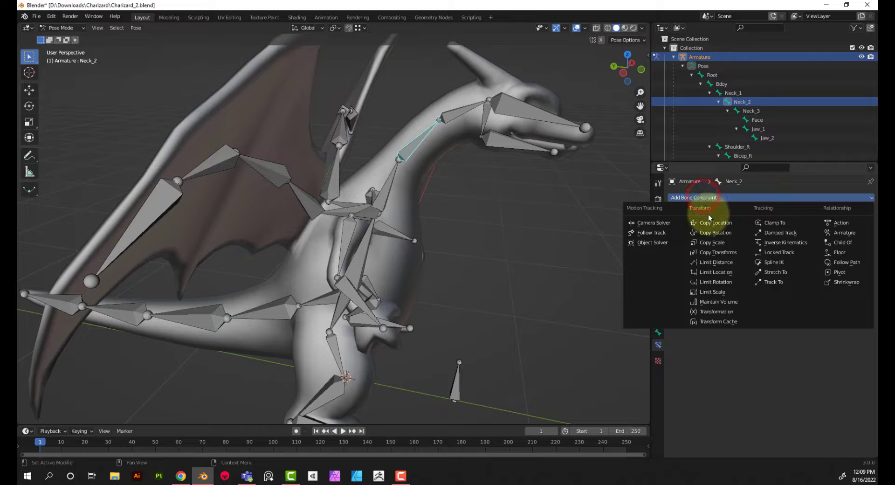
{"action": "left_click", "coordinate": [730, 237]}
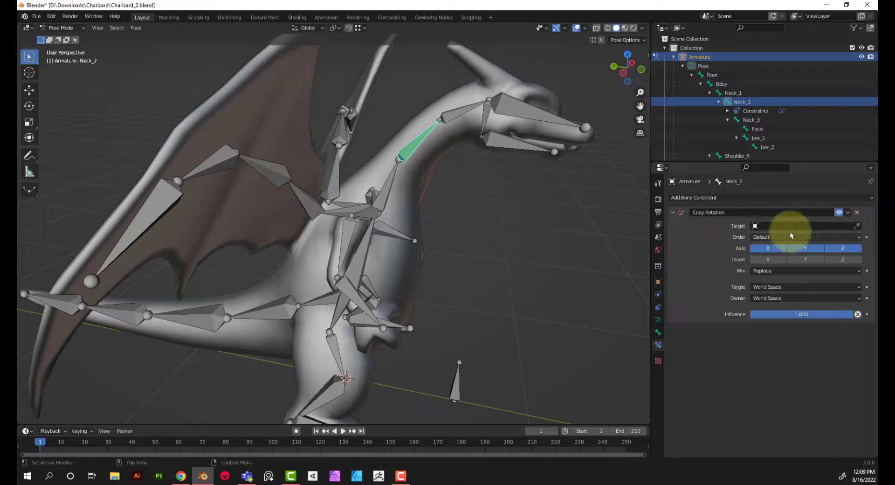
{"action": "left_click", "coordinate": [858, 227]}
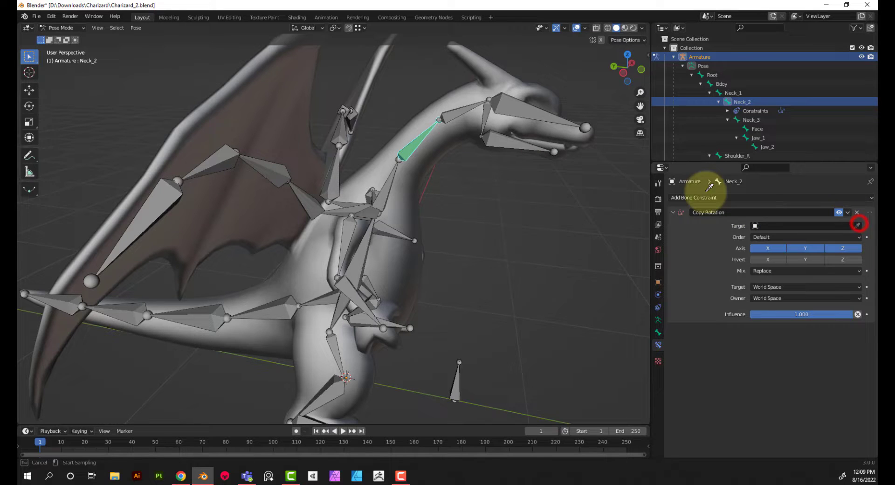
{"action": "left_click", "coordinate": [408, 146]}
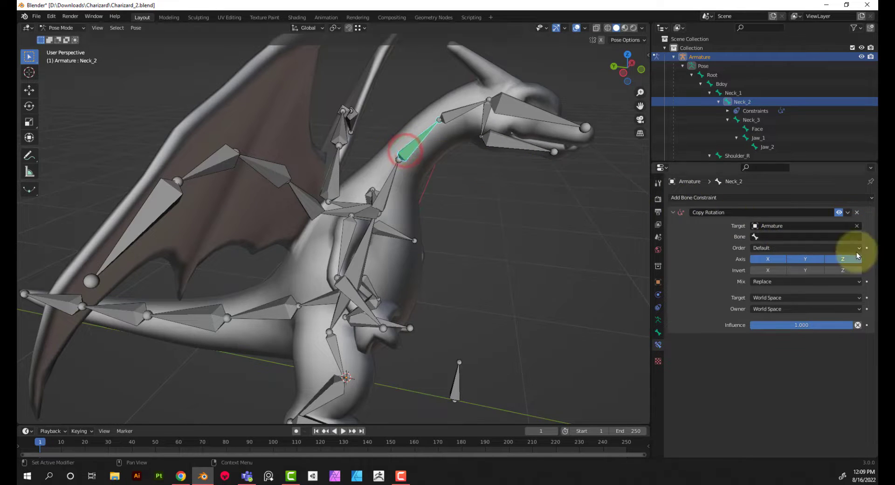
{"action": "left_click", "coordinate": [781, 235]}
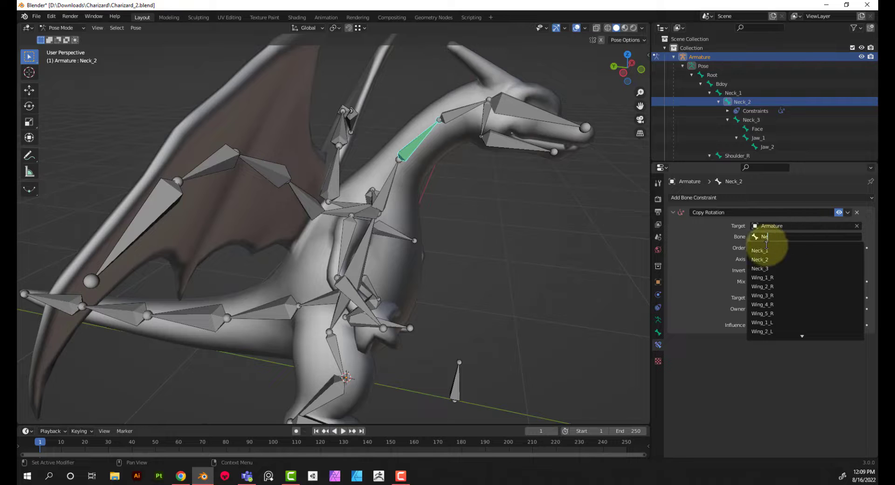
{"action": "left_click", "coordinate": [763, 249]}
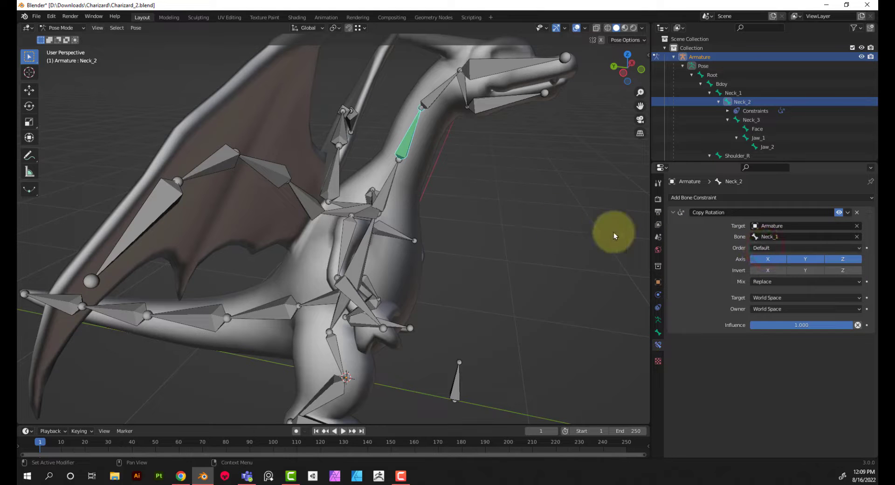
Set both the target and owner space of Neck_2's Copy Rotation constraint to Local Space.
{"action": "middle_click_drag", "start_coordinate": [613, 231], "coordinate": [406, 189]}
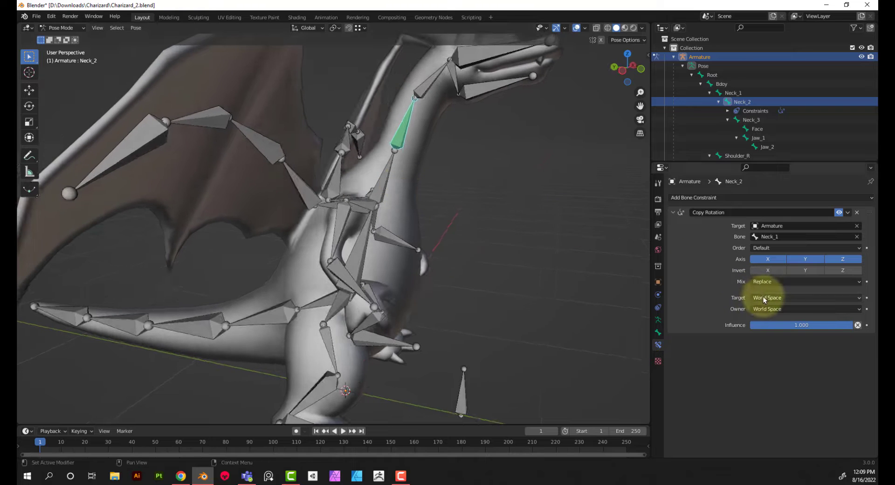
{"action": "left_click", "coordinate": [764, 298]}
{"action": "left_click", "coordinate": [777, 353]}
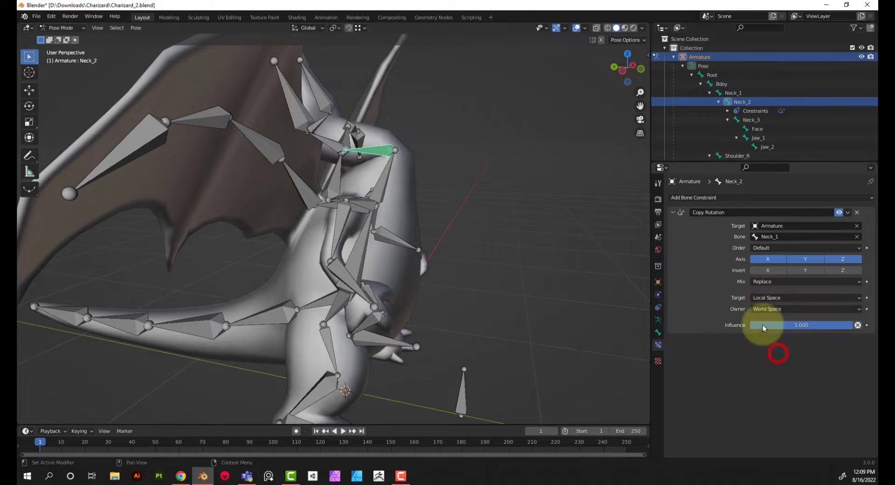
{"action": "left_click", "coordinate": [762, 307]}
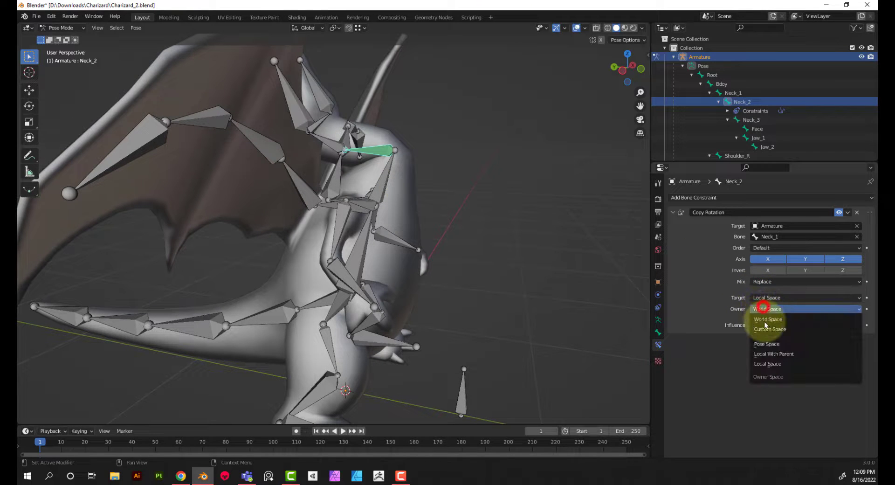
{"action": "left_click", "coordinate": [768, 366]}
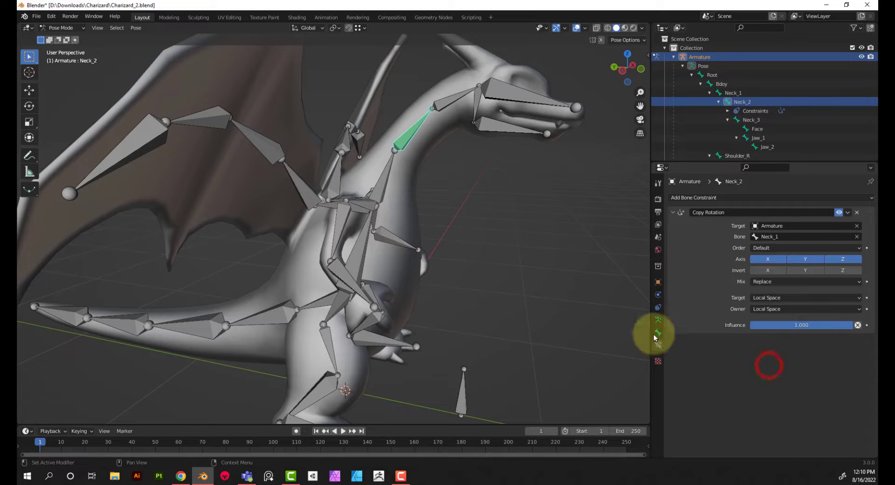
Try rotating Neck_1 about the global X axis to test the constraint on Neck_2.
{"action": "left_click", "coordinate": [473, 234]}
{"action": "left_click", "coordinate": [384, 183]}
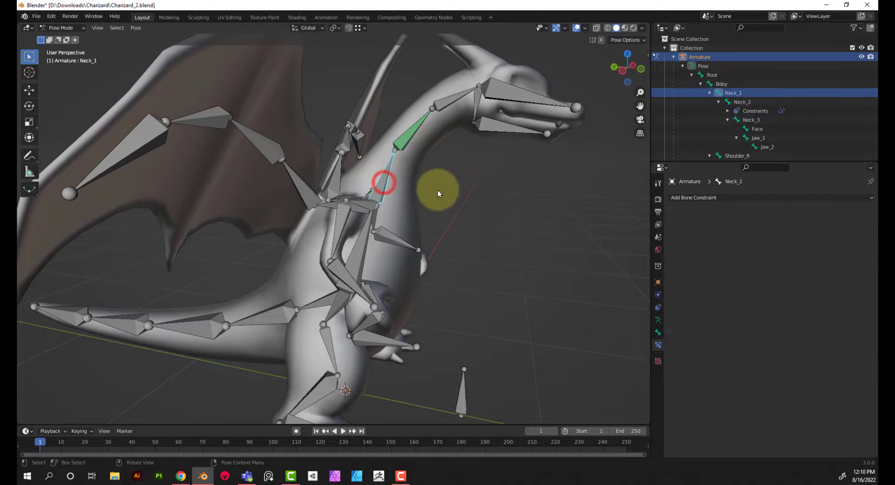
{"action": "key", "text": "r"}
{"action": "key", "text": "x"}
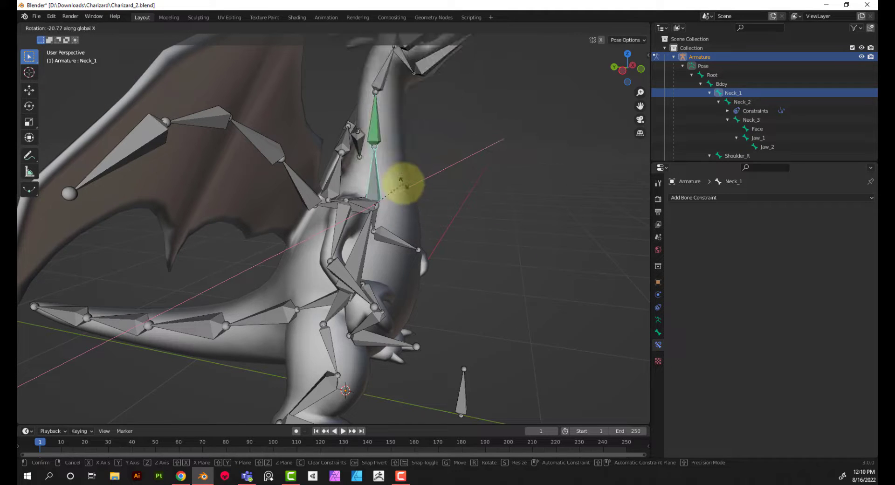
{"action": "left_click", "coordinate": [401, 206]}
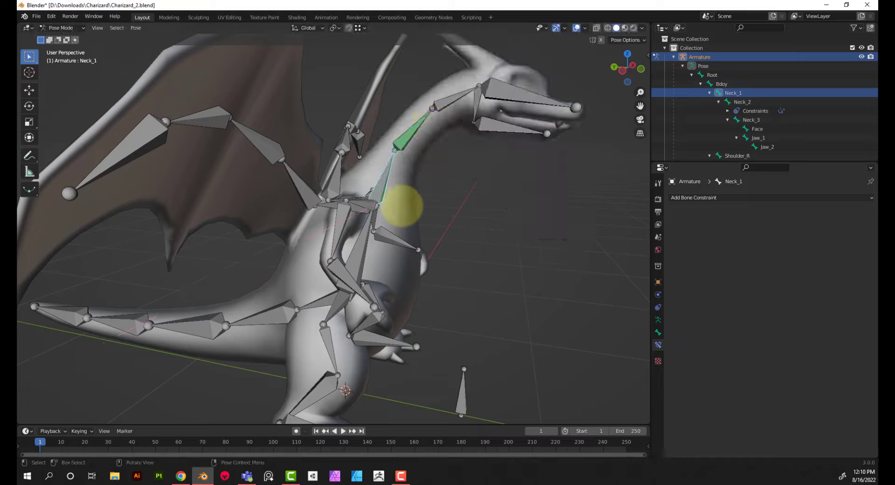
Add a Copy Rotation constraint to the Neck_3 bone, with Armature as target and Neck_1 as the bone.
{"action": "left_click", "coordinate": [445, 105]}
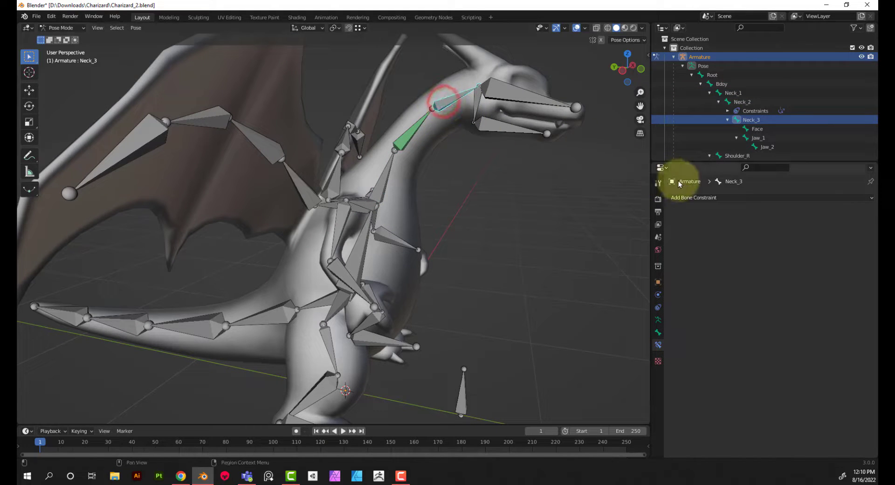
{"action": "left_click", "coordinate": [683, 195]}
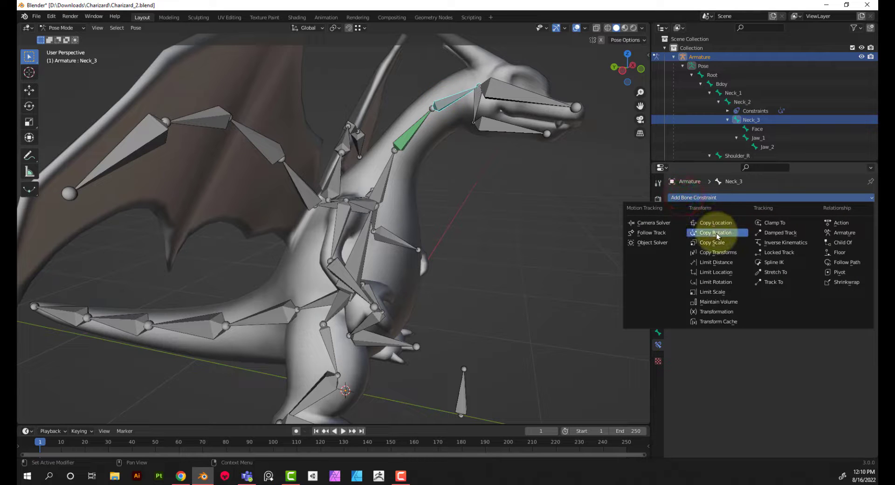
{"action": "left_click", "coordinate": [716, 232]}
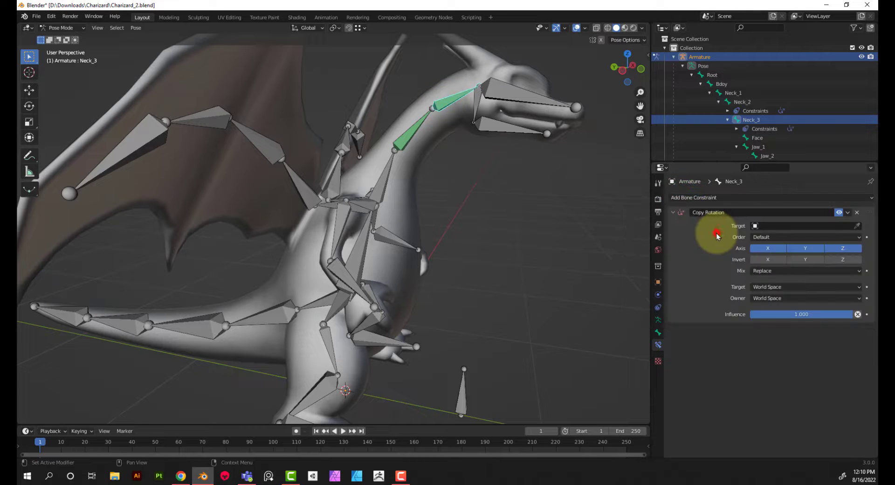
{"action": "left_click", "coordinate": [858, 226]}
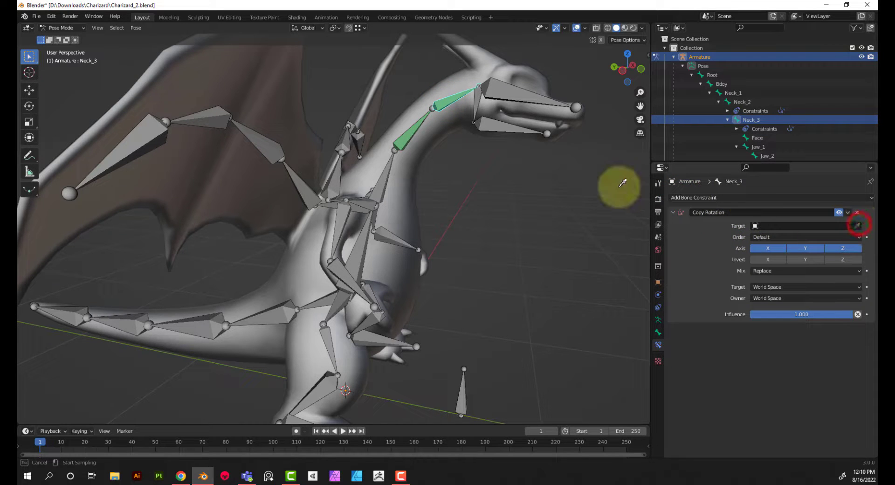
{"action": "left_click", "coordinate": [389, 169]}
{"action": "left_click", "coordinate": [814, 235]}
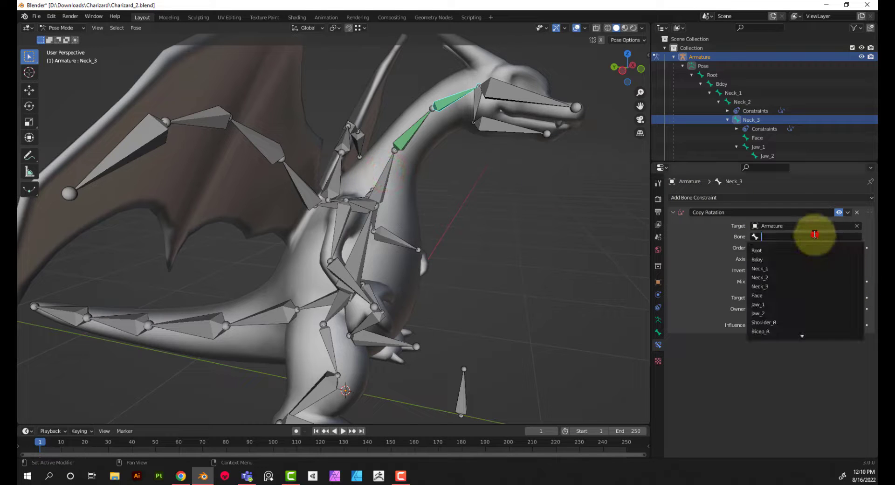
{"action": "left_click", "coordinate": [779, 268]}
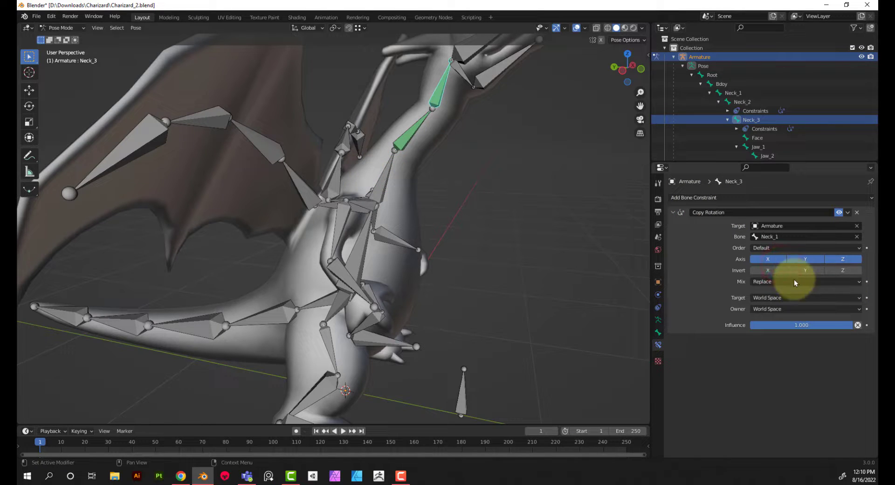
Set both the target and owner space of Neck_3's Copy Rotation constraint to Local Space.
{"action": "left_click", "coordinate": [793, 297]}
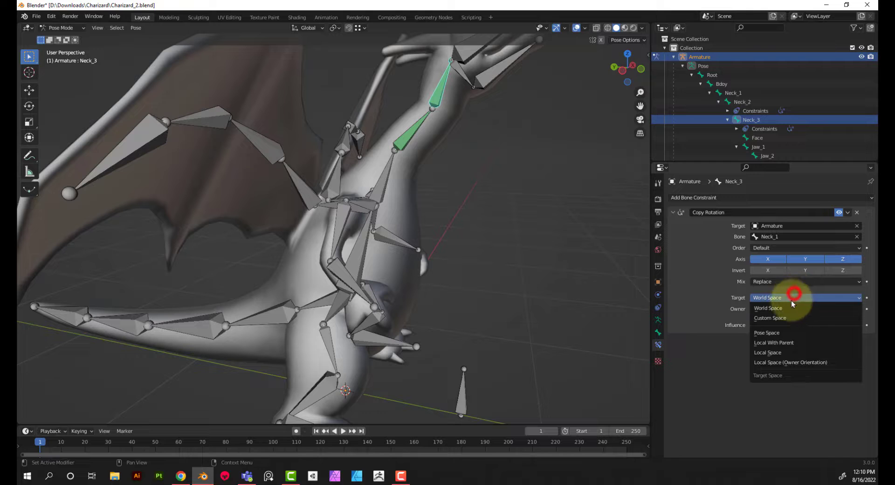
{"action": "left_click", "coordinate": [776, 353]}
{"action": "left_click", "coordinate": [768, 308]}
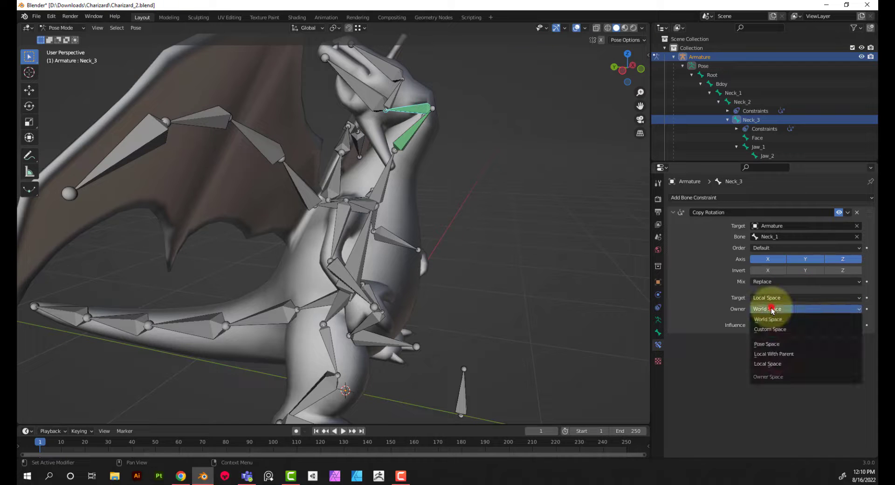
{"action": "left_click", "coordinate": [777, 364]}
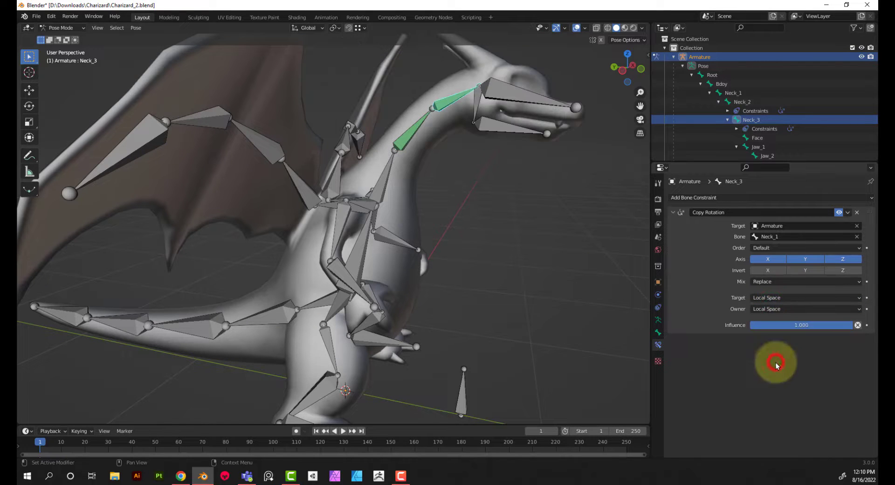
Try rotating Neck_1 freely to test how the whole constrained neck chain curls.
{"action": "left_click", "coordinate": [382, 186]}
{"action": "key", "text": "r"}
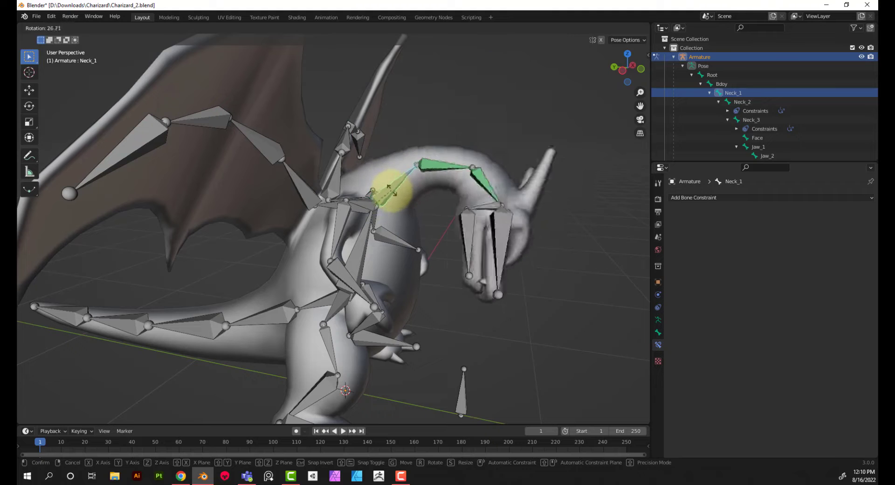
{"action": "left_click", "coordinate": [391, 182]}
Try rotating the Bicep_R bone about the global X axis, and test-rotate another bone lower on the body.
{"action": "middle_click_drag", "start_coordinate": [436, 208], "coordinate": [360, 208]}
{"action": "scroll", "coordinate": [346, 204], "scroll_direction": "down", "scroll_amount": 3}
{"action": "left_click", "coordinate": [301, 161]}
{"action": "middle_click_drag", "start_coordinate": [301, 161], "coordinate": [394, 180]}
{"action": "key", "text": "r"}
{"action": "key", "text": "x"}
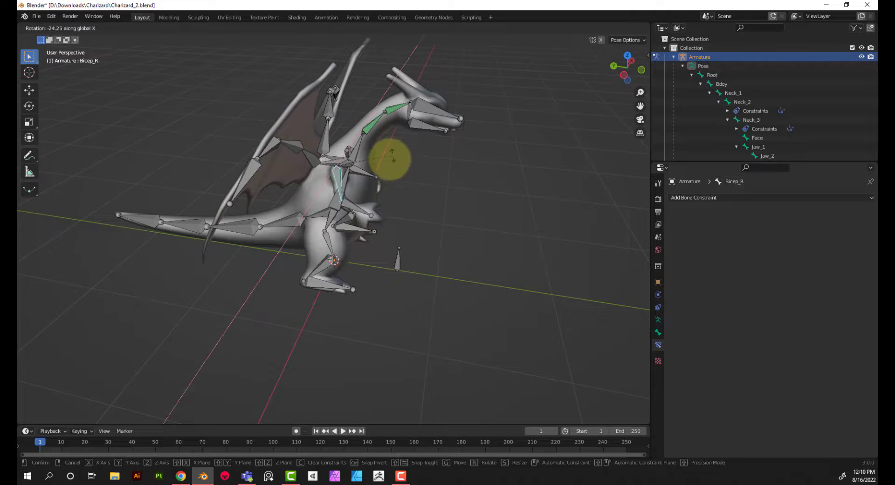
{"action": "left_click", "coordinate": [384, 161]}
{"action": "left_click", "coordinate": [330, 222]}
{"action": "middle_click_drag", "start_coordinate": [331, 222], "coordinate": [435, 202]}
{"action": "key", "text": "r"}
{"action": "left_click", "coordinate": [312, 205]}
Check the bones along the tail and select the Tail_2 bone.
{"action": "scroll", "coordinate": [437, 221], "scroll_direction": "up", "scroll_amount": 4}
{"action": "left_click", "coordinate": [467, 184]}
{"action": "scroll", "coordinate": [517, 153], "scroll_direction": "down", "scroll_amount": 3}
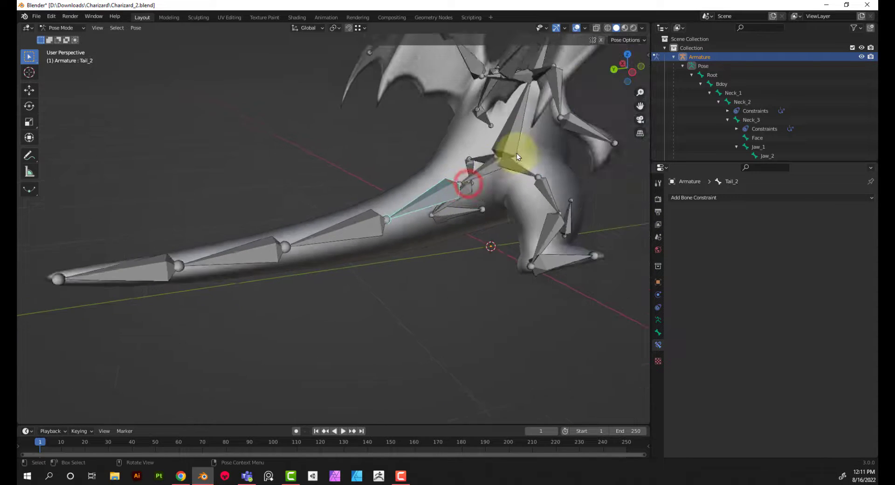
{"action": "middle_click_drag", "start_coordinate": [516, 153], "coordinate": [420, 158]}
{"action": "middle_click_drag", "start_coordinate": [494, 147], "coordinate": [230, 238]}
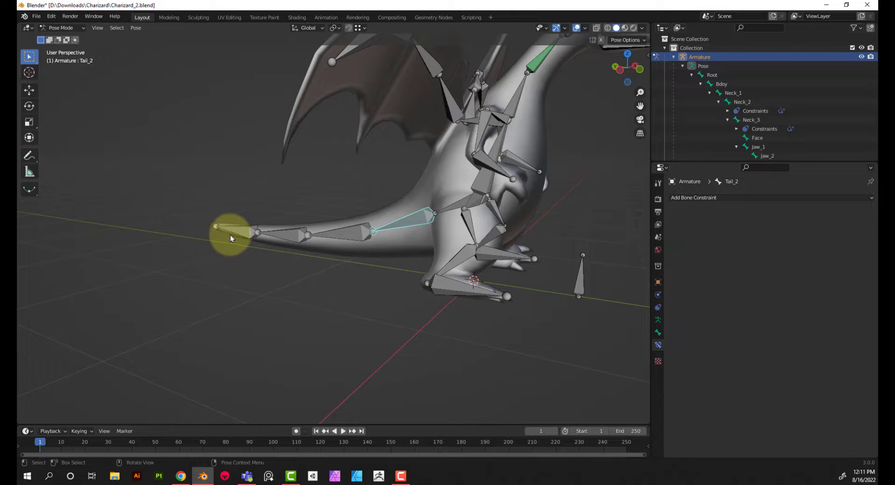
{"action": "left_click", "coordinate": [278, 231]}
{"action": "left_click", "coordinate": [330, 233]}
{"action": "left_click", "coordinate": [457, 206]}
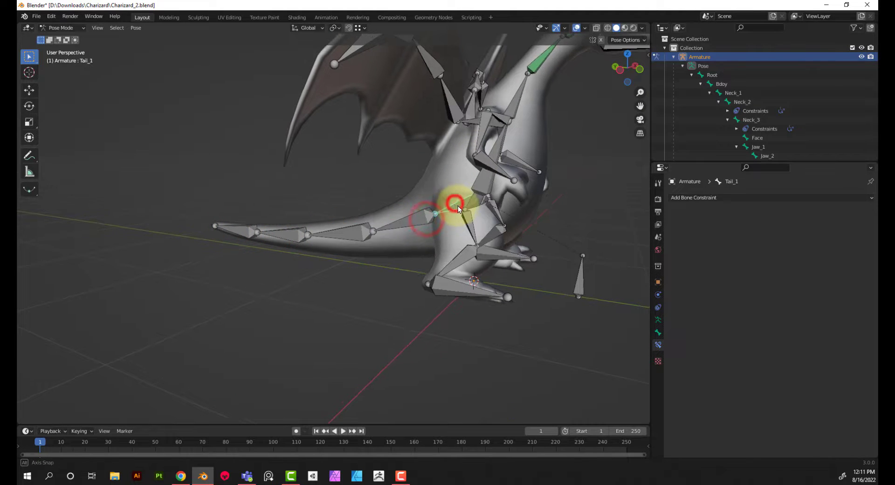
{"action": "middle_click_drag", "start_coordinate": [458, 205], "coordinate": [431, 215]}
{"action": "left_click", "coordinate": [431, 216]}
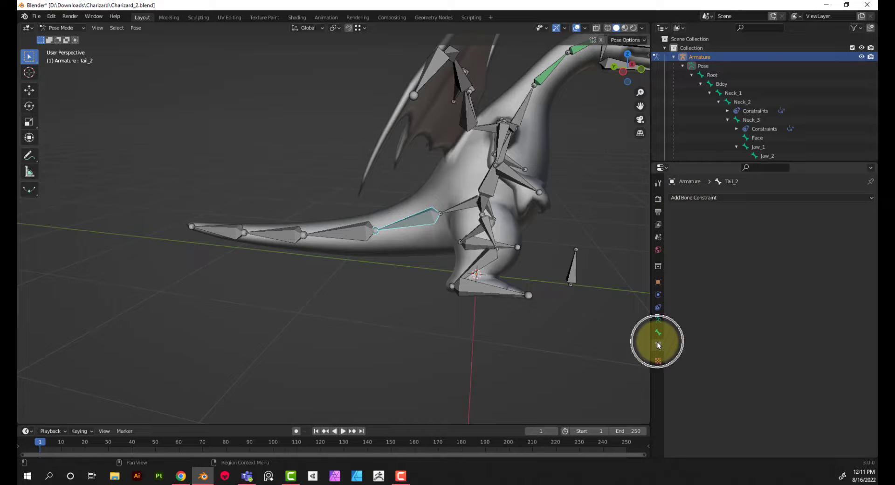
Add a Copy Rotation constraint to Tail_2 with Armature as the target and Tail_1 as the bone.
{"action": "left_click", "coordinate": [730, 197]}
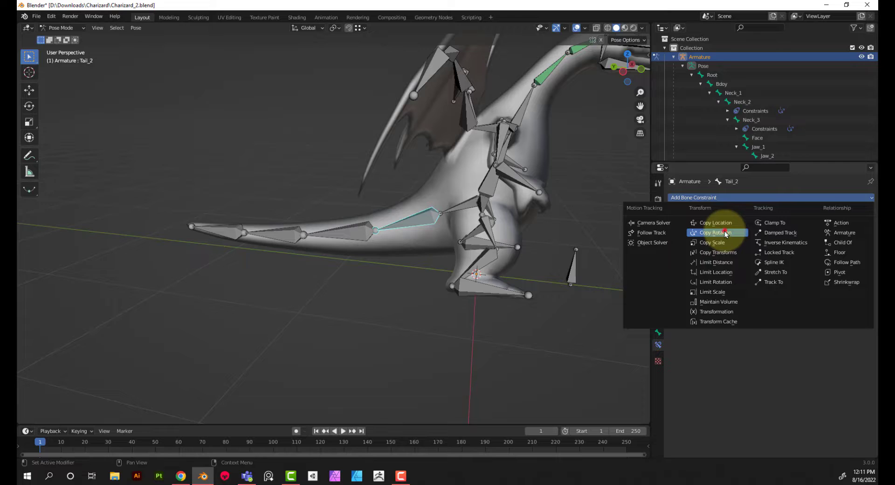
{"action": "left_click", "coordinate": [725, 233]}
{"action": "left_click", "coordinate": [850, 226]}
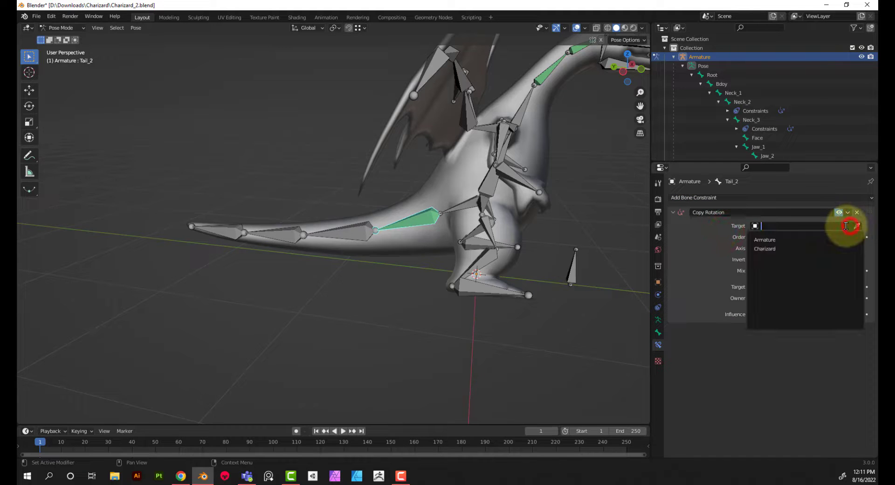
{"action": "left_click", "coordinate": [769, 239]}
{"action": "left_click", "coordinate": [767, 237]}
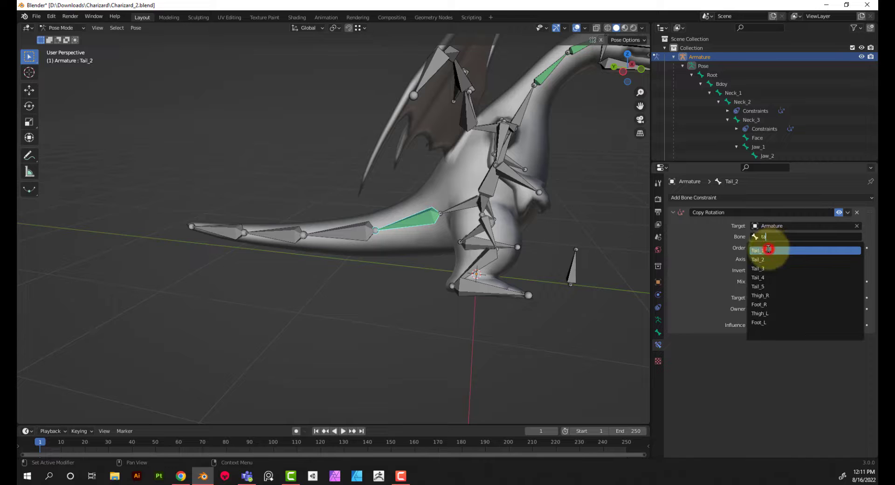
{"action": "left_click", "coordinate": [768, 250]}
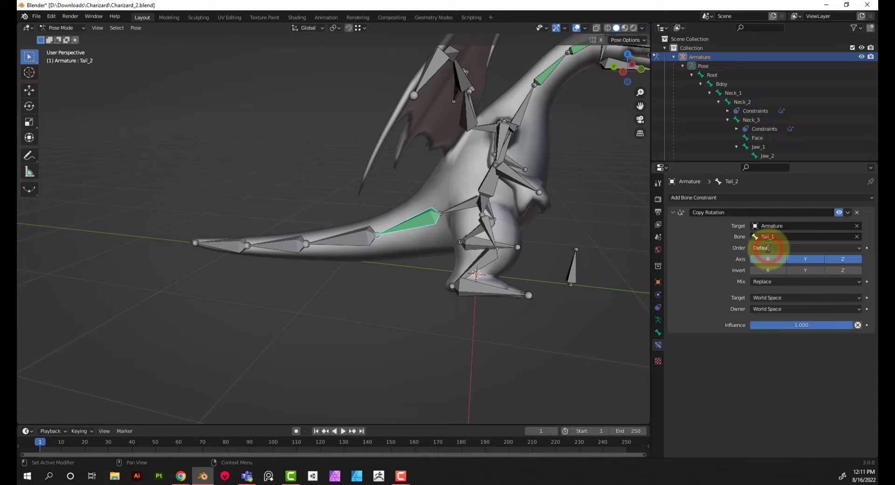
Set both the target and owner space of Tail_2's Copy Rotation constraint to Local Space.
{"action": "left_click", "coordinate": [806, 296]}
{"action": "left_click", "coordinate": [791, 353]}
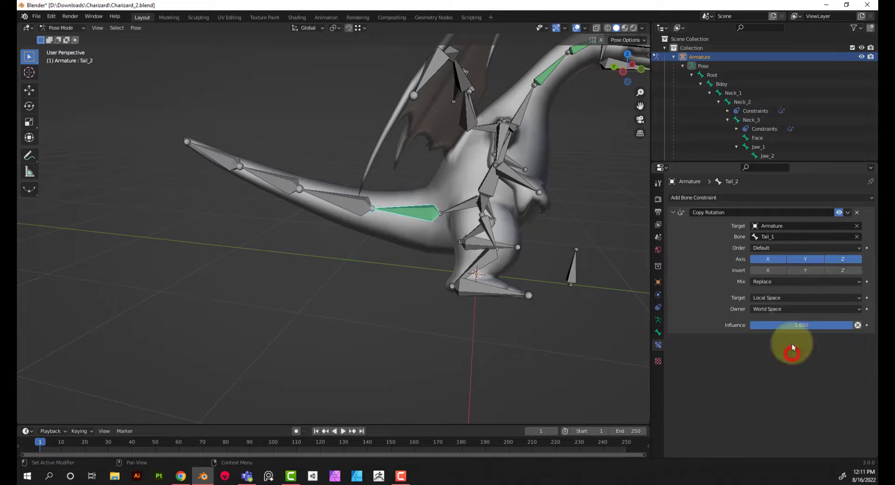
{"action": "left_click", "coordinate": [782, 309]}
{"action": "left_click", "coordinate": [780, 364]}
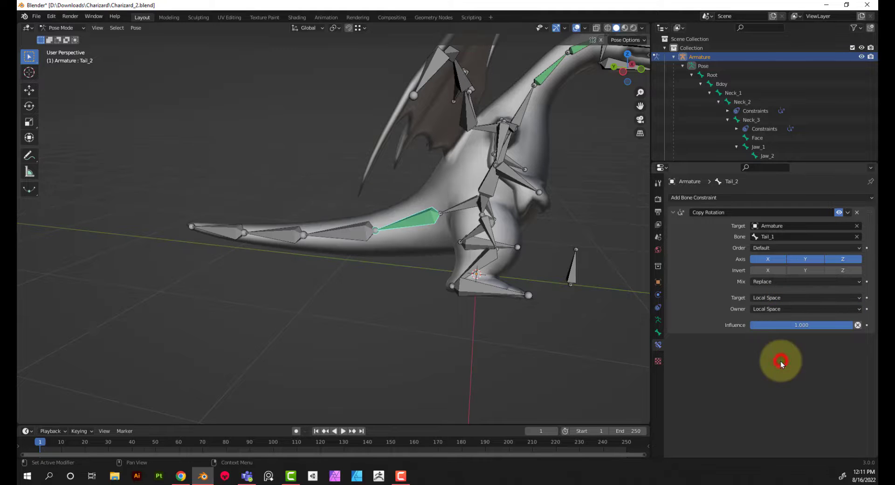
Try rotating Tail_1 about the global X axis and the global Z axis to test how the tail follows.
{"action": "middle_click_drag", "start_coordinate": [416, 241], "coordinate": [454, 227]}
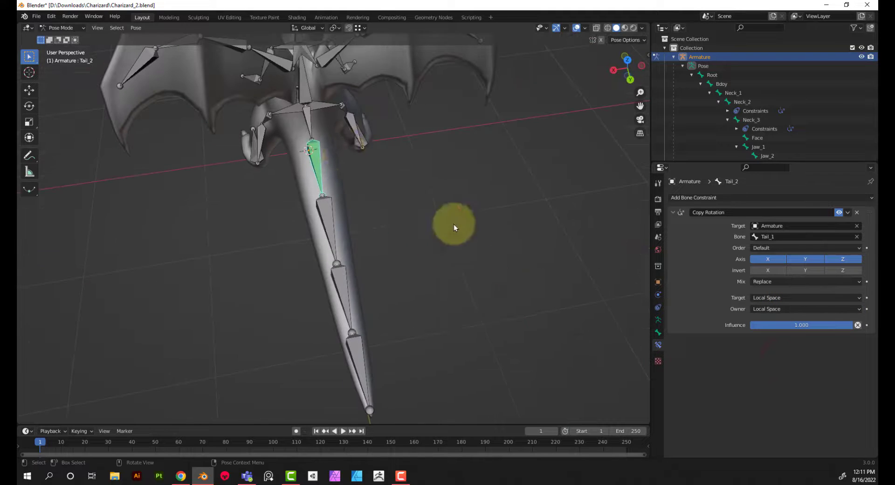
{"action": "left_click", "coordinate": [309, 121]}
{"action": "middle_click_drag", "start_coordinate": [309, 121], "coordinate": [318, 129]}
{"action": "key", "text": "r"}
{"action": "key", "text": "x"}
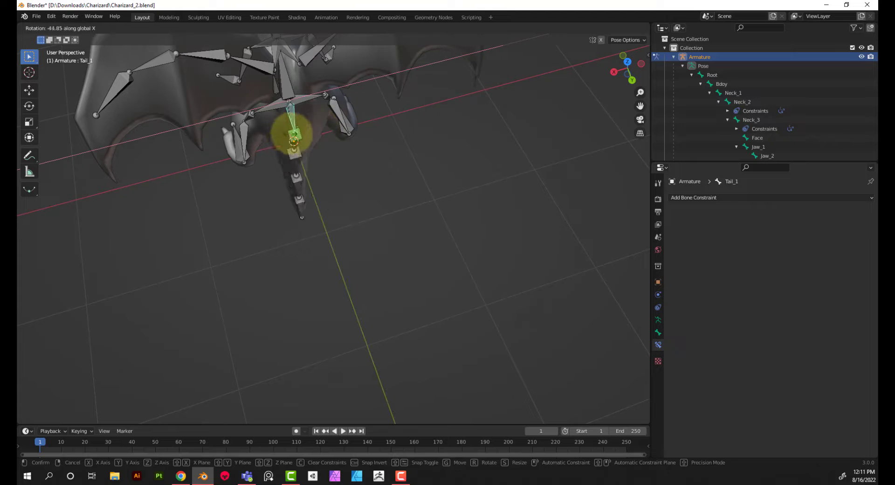
{"action": "key", "text": "z"}
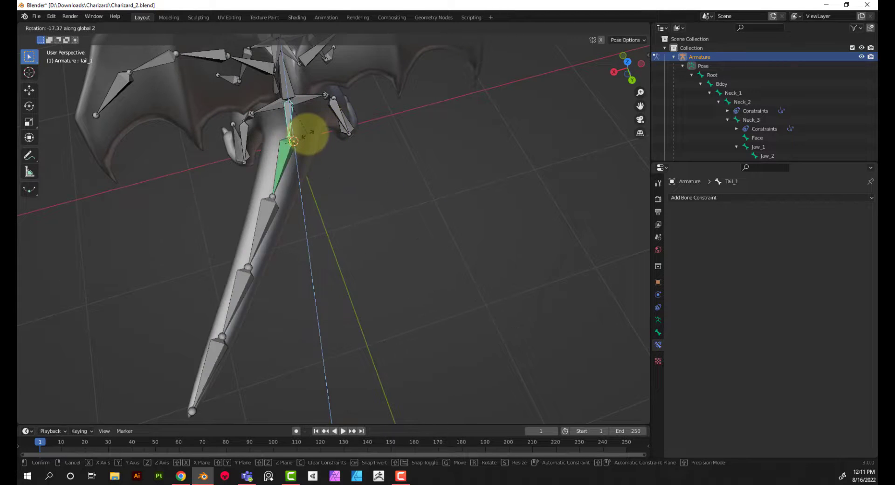
{"action": "left_click", "coordinate": [340, 132]}
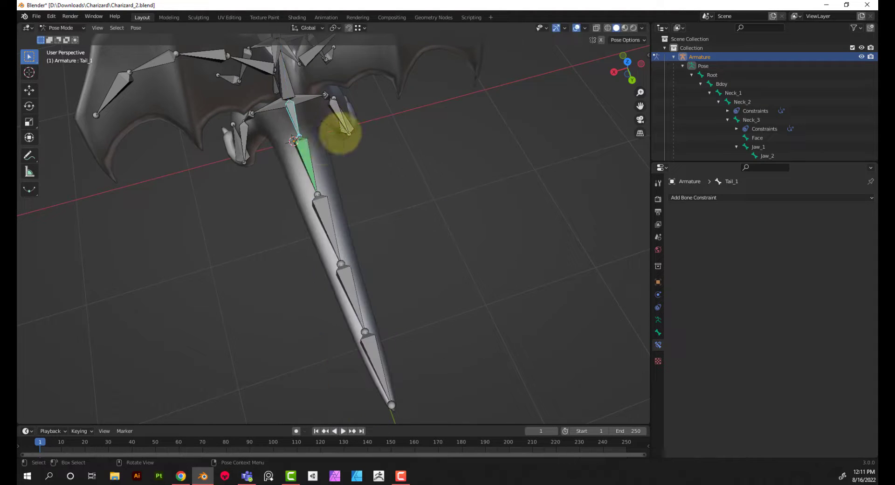
Copy Tail_2's Copy Rotation constraint to the Tail_3, Tail_4 and Tail_5 bones.
{"action": "middle_click_drag", "start_coordinate": [340, 133], "coordinate": [481, 236]}
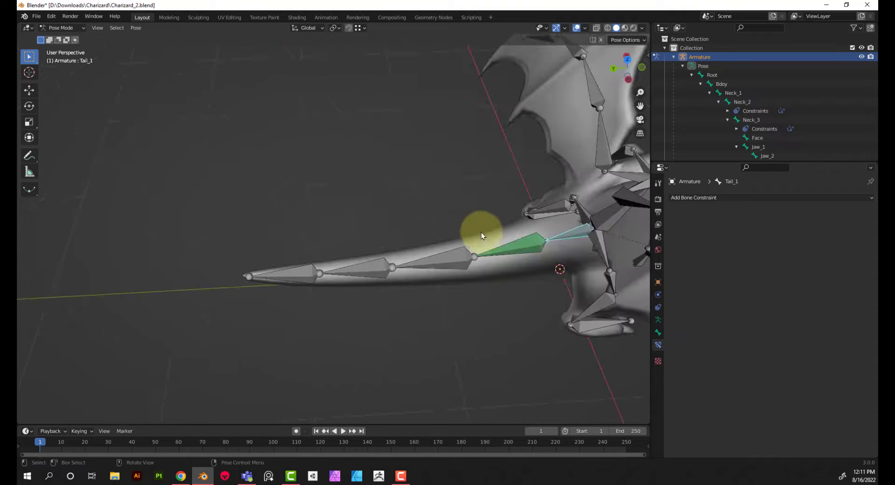
{"action": "left_click", "coordinate": [293, 272]}
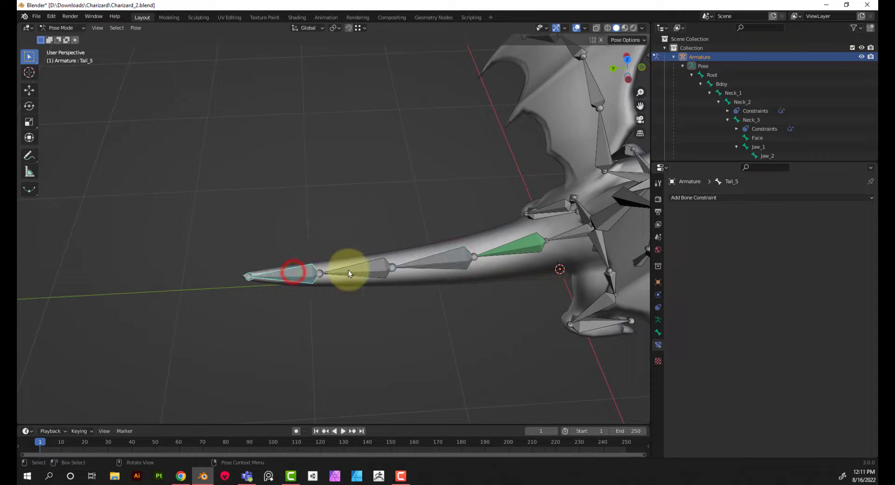
{"action": "left_click", "coordinate": [369, 268], "text": "shift"}
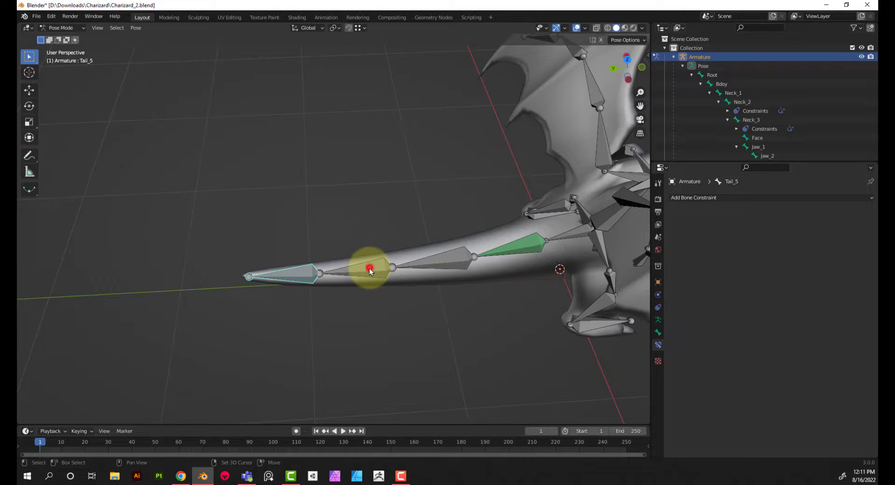
{"action": "left_click", "coordinate": [441, 263], "text": "shift"}
{"action": "left_click", "coordinate": [525, 250], "text": "shift"}
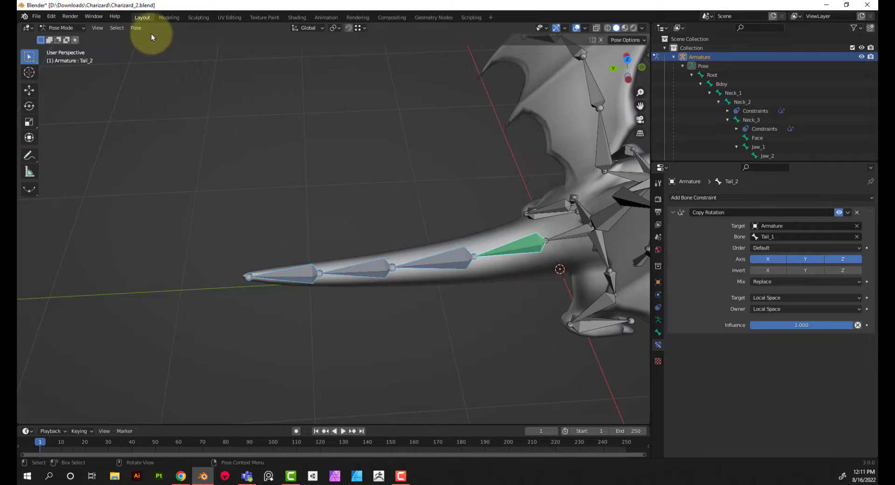
{"action": "left_click", "coordinate": [136, 28]}
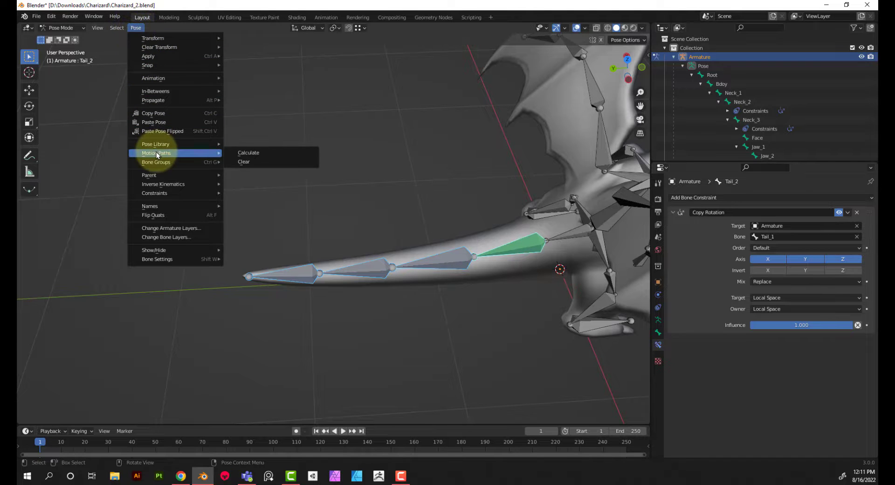
{"action": "left_click", "coordinate": [161, 194]}
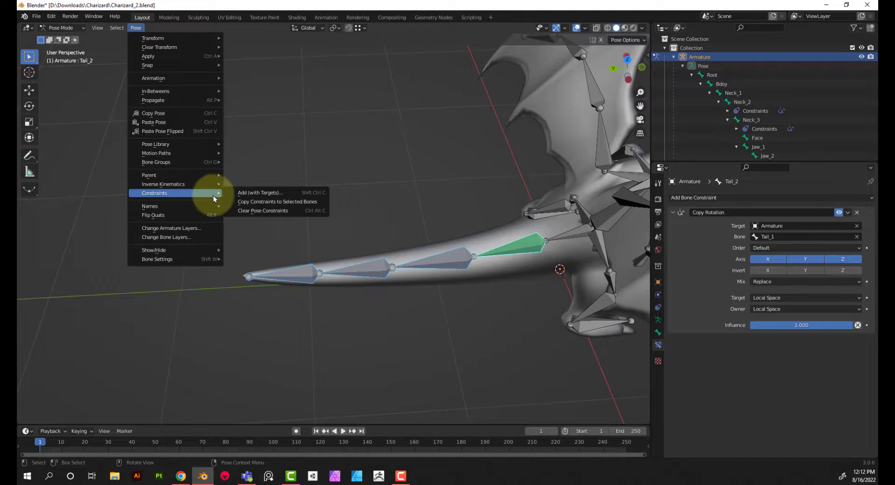
{"action": "left_click", "coordinate": [275, 202]}
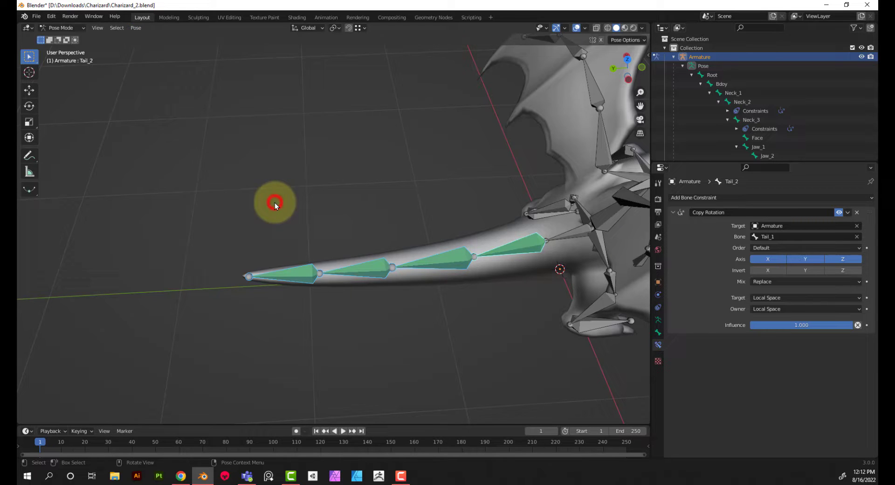
Check the constraints on the tail bones and try rotating Tail_1 about the global Z axis to test the whole tail's curl.
{"action": "left_click", "coordinate": [568, 234]}
{"action": "left_click", "coordinate": [463, 258]}
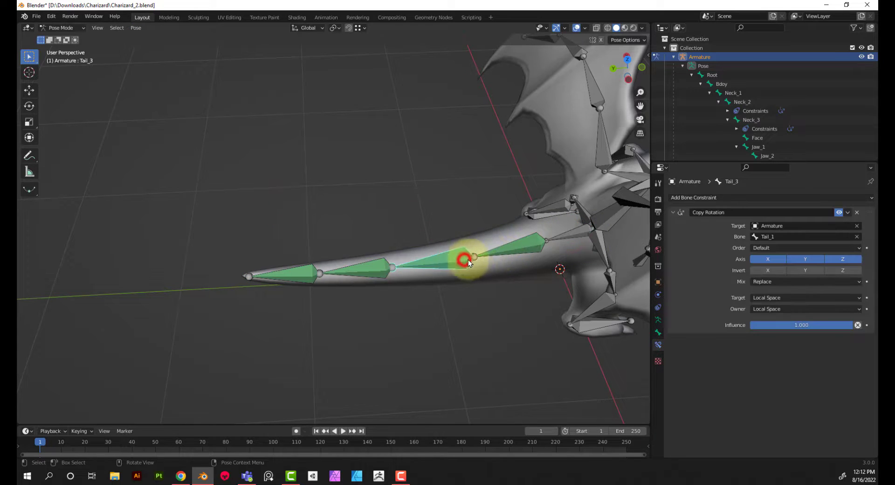
{"action": "left_click", "coordinate": [499, 248]}
{"action": "left_click", "coordinate": [556, 234]}
{"action": "middle_click_drag", "start_coordinate": [568, 230], "coordinate": [28, 206]}
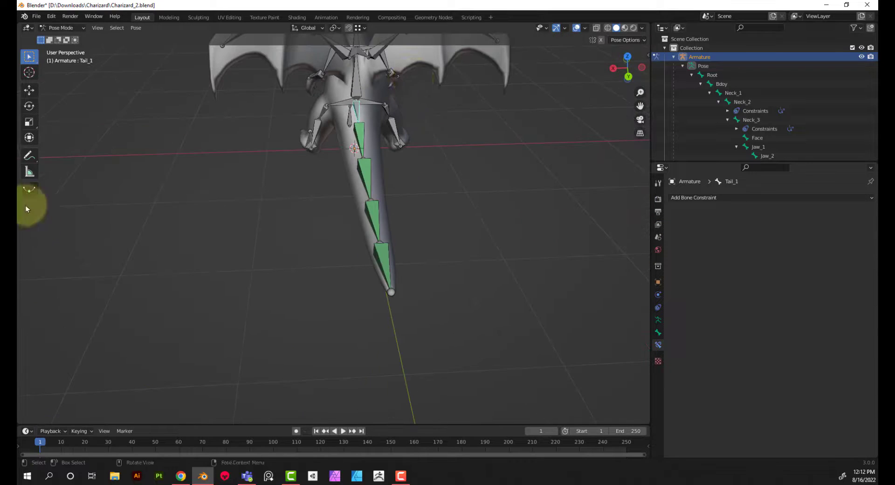
{"action": "scroll", "coordinate": [737, 142], "scroll_direction": "down", "scroll_amount": 1}
{"action": "middle_click_drag", "start_coordinate": [604, 108], "coordinate": [544, 172]}
{"action": "key", "text": "r"}
{"action": "key", "text": "z"}
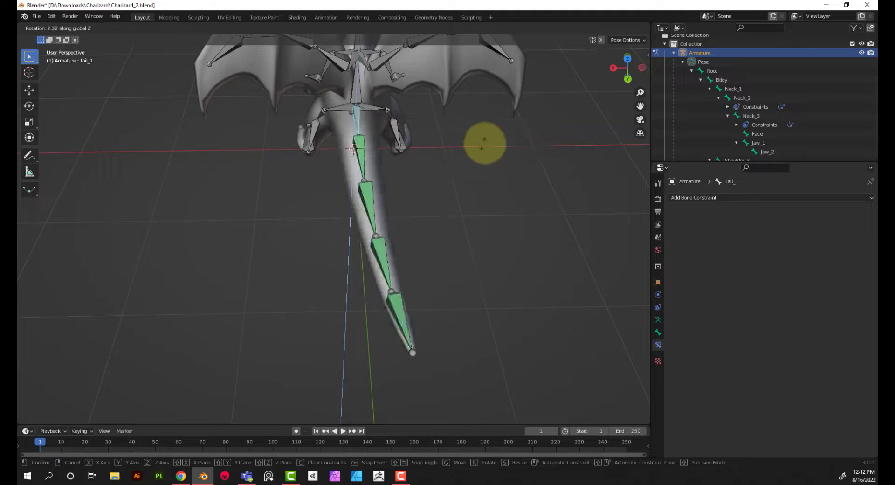
{"action": "right_click", "coordinate": [413, 142]}
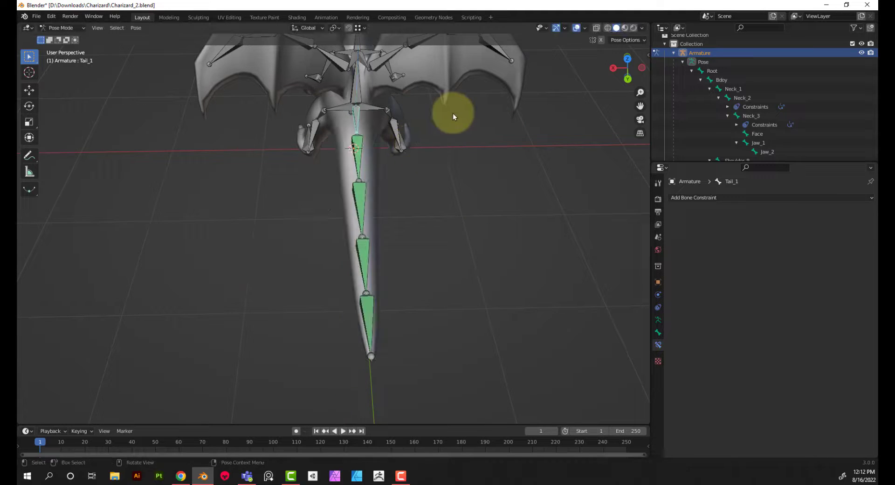
Add a Copy Rotation constraint to Wing_3_R with Armature as the target and Wing_2_R as the bone.
{"action": "middle_click_drag", "start_coordinate": [455, 113], "coordinate": [435, 163]}
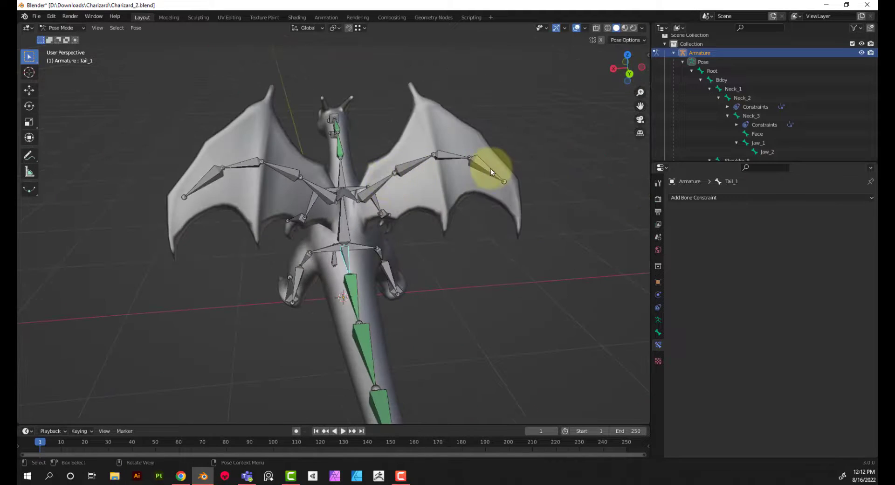
{"action": "left_click", "coordinate": [408, 166]}
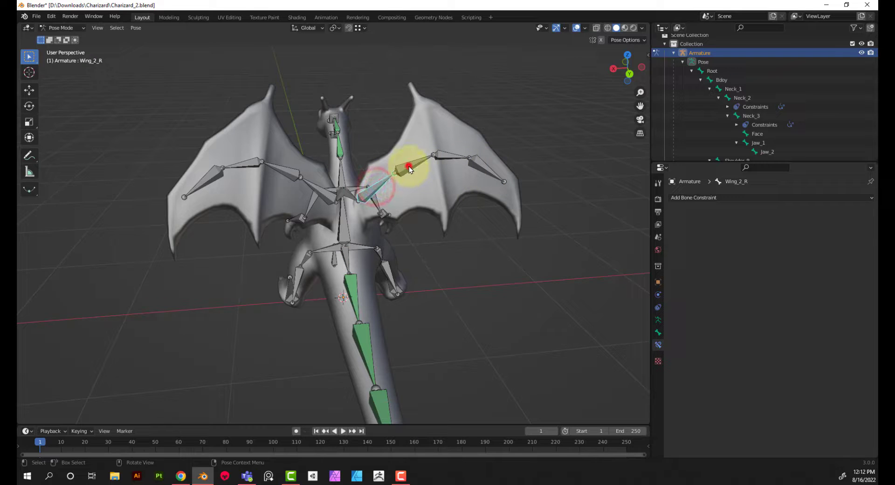
{"action": "left_click", "coordinate": [686, 197]}
{"action": "left_click", "coordinate": [714, 233]}
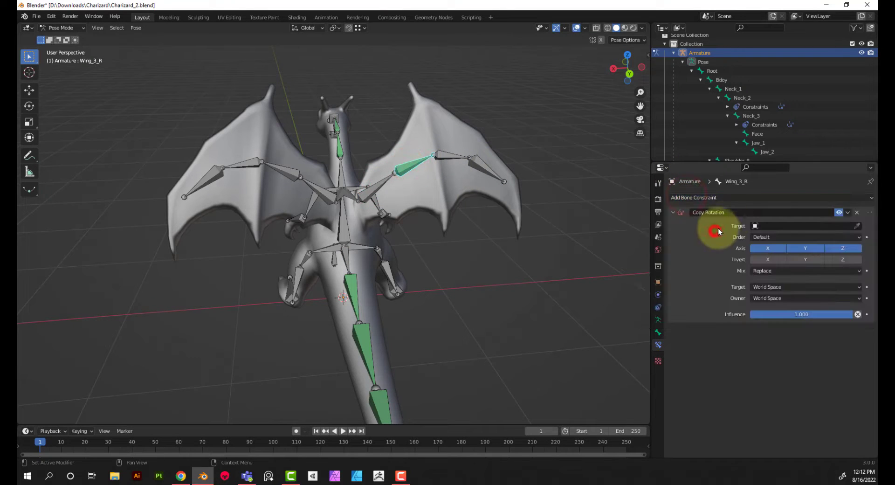
{"action": "left_click", "coordinate": [852, 226]}
{"action": "left_click", "coordinate": [769, 233]}
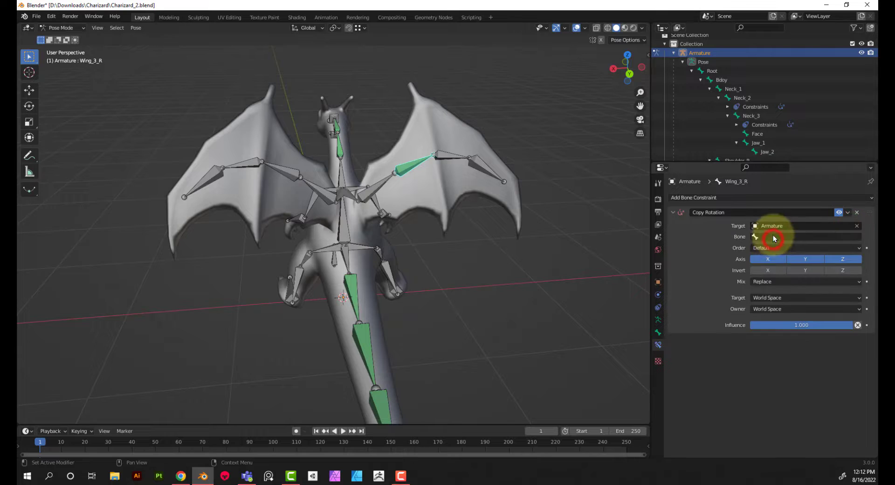
{"action": "left_click", "coordinate": [772, 236]}
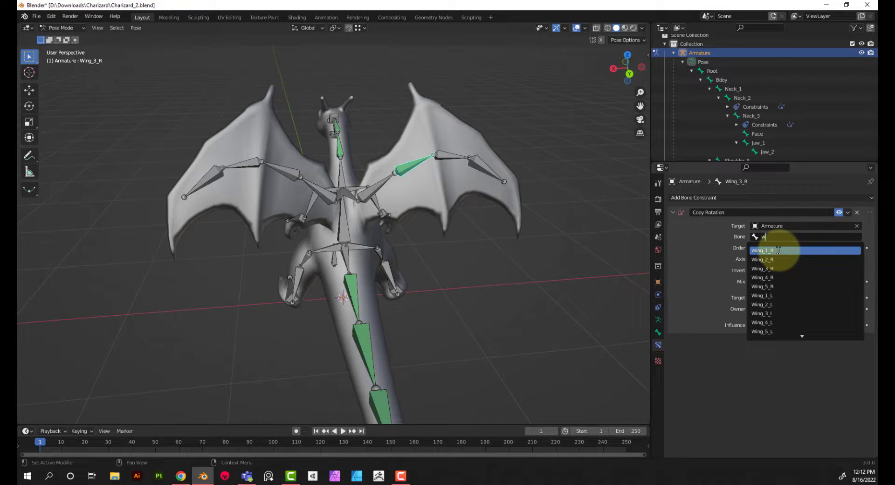
{"action": "left_click", "coordinate": [780, 259]}
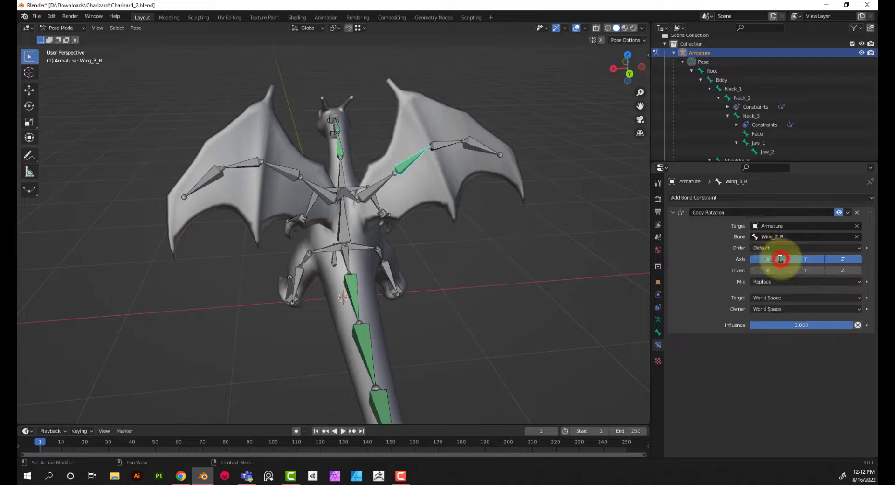
Try rotating the Wing_1_R bone freely and about the X axis to test the right wing.
{"action": "middle_click_drag", "start_coordinate": [402, 200], "coordinate": [448, 231]}
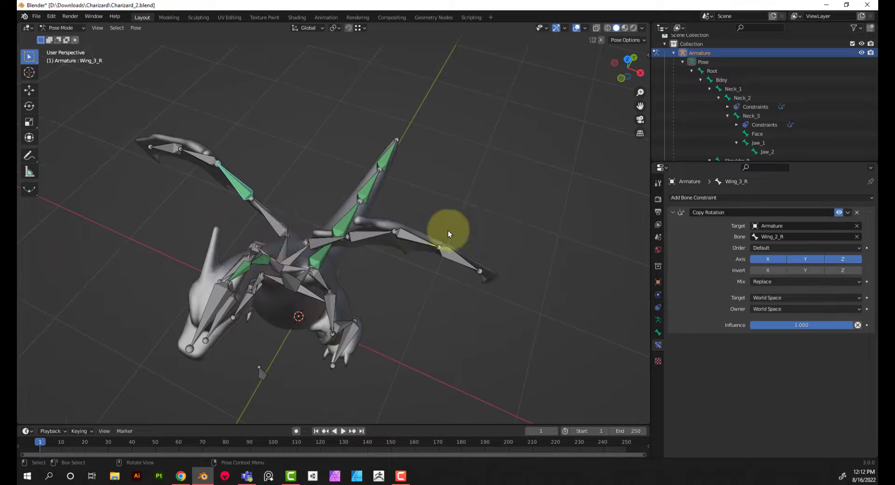
{"action": "left_click", "coordinate": [284, 245]}
{"action": "key", "text": "r"}
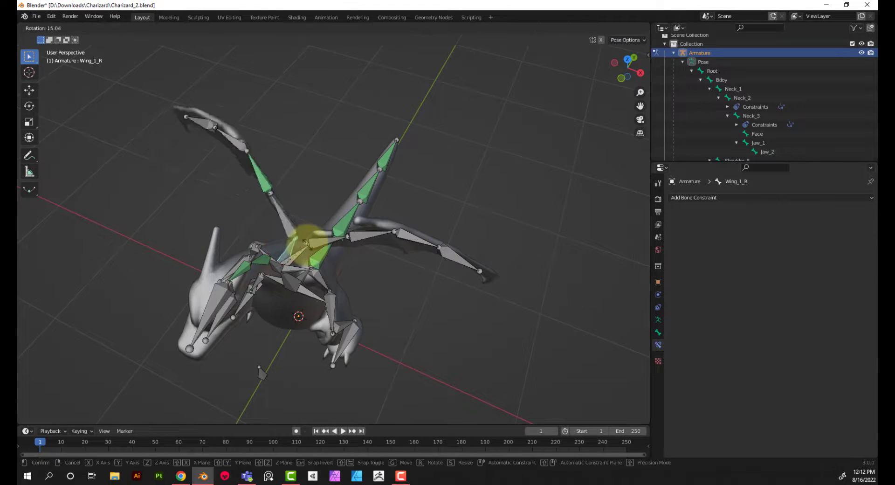
{"action": "key", "text": "x"}
{"action": "right_click", "coordinate": [286, 222]}
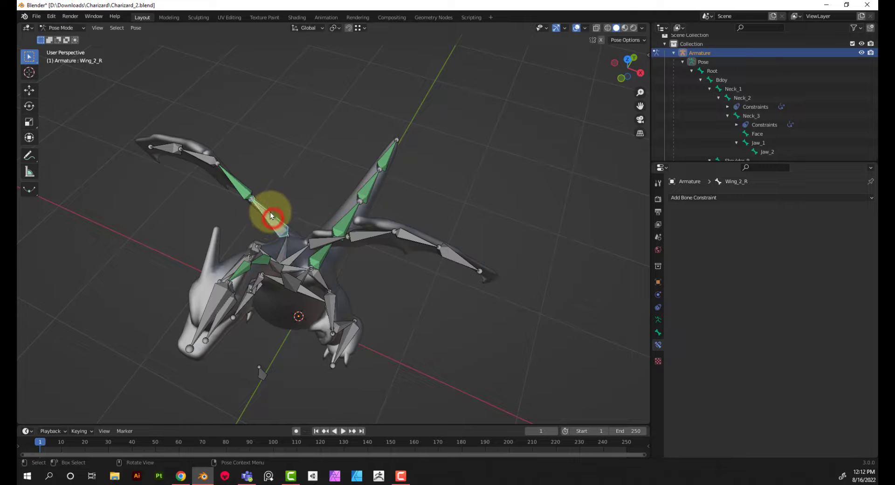
Set both the target and owner space of Wing_3_R's Copy Rotation constraint to Local Space.
{"action": "left_click", "coordinate": [244, 189]}
{"action": "middle_click_drag", "start_coordinate": [374, 184], "coordinate": [496, 197]}
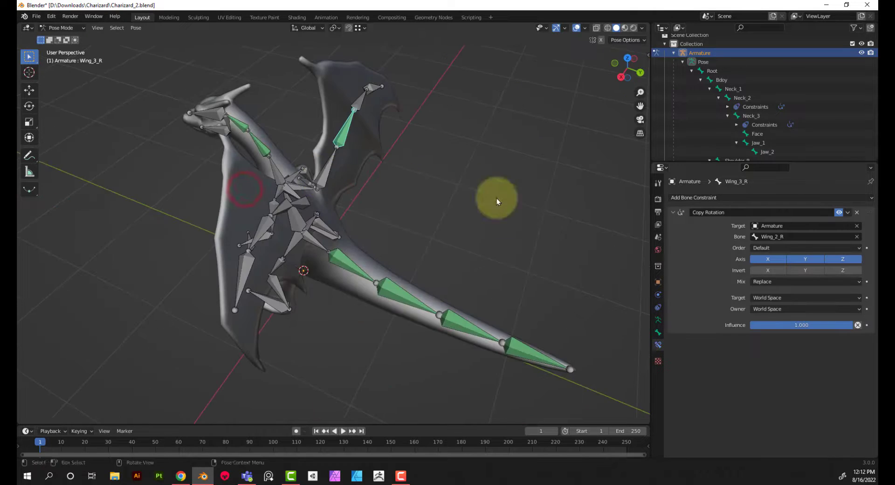
{"action": "left_click", "coordinate": [831, 297]}
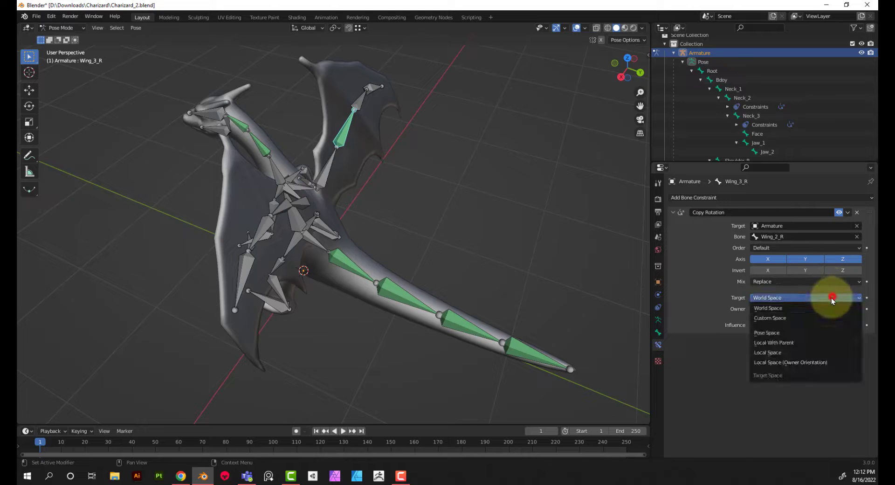
{"action": "left_click", "coordinate": [781, 350]}
{"action": "left_click", "coordinate": [774, 308]}
{"action": "left_click", "coordinate": [769, 363]}
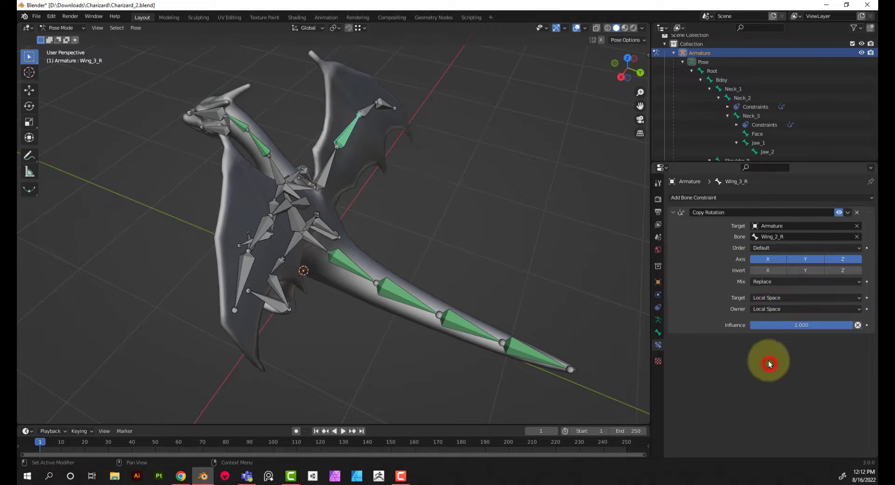
Copy the Copy Rotation constraint from Wing_3_R to the Wing_4_R and Wing_5_R bones.
{"action": "middle_click_drag", "start_coordinate": [433, 203], "coordinate": [368, 195]}
{"action": "left_click", "coordinate": [500, 173]}
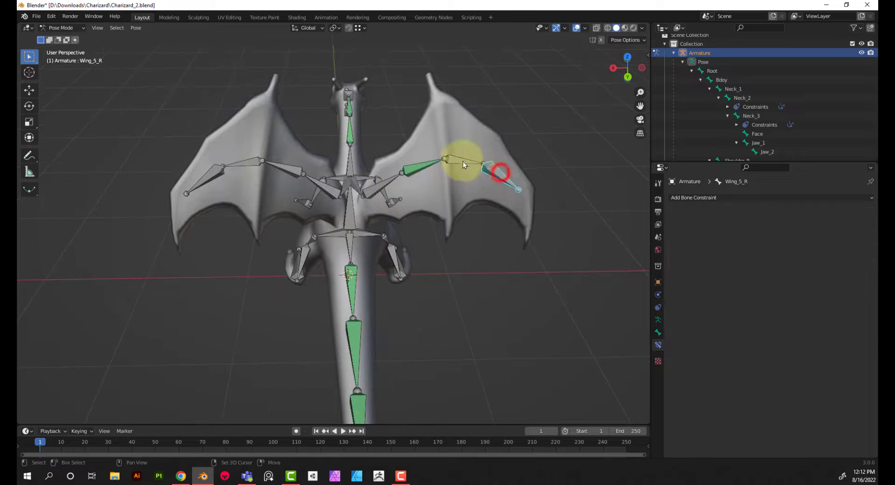
{"action": "left_click", "coordinate": [461, 161], "text": "shift"}
{"action": "left_click", "coordinate": [425, 158], "text": "shift"}
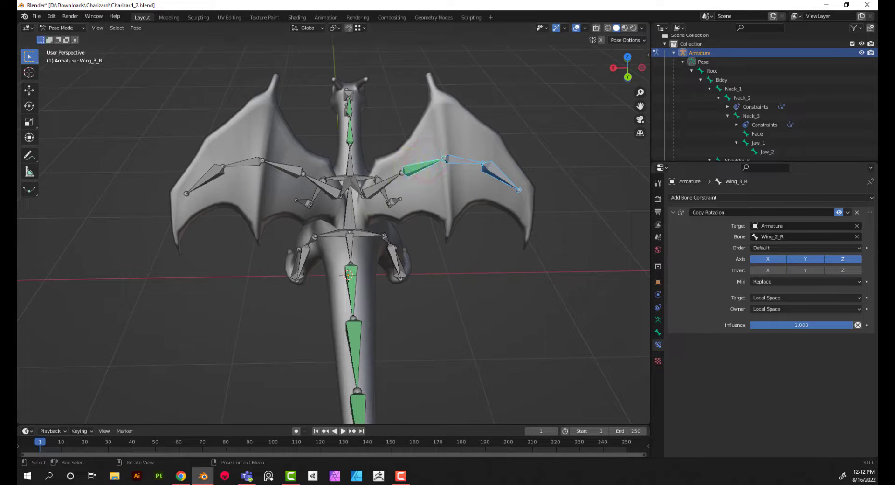
{"action": "left_click", "coordinate": [135, 28]}
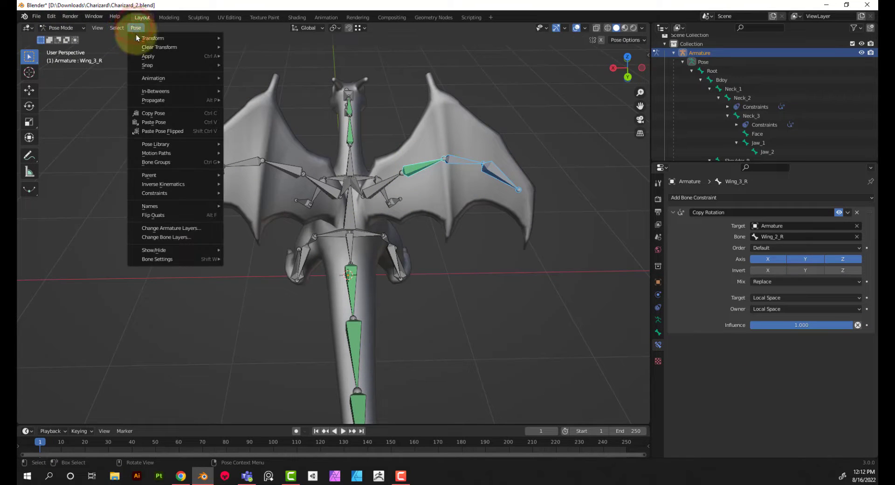
{"action": "mouse_move", "coordinate": [168, 193]}
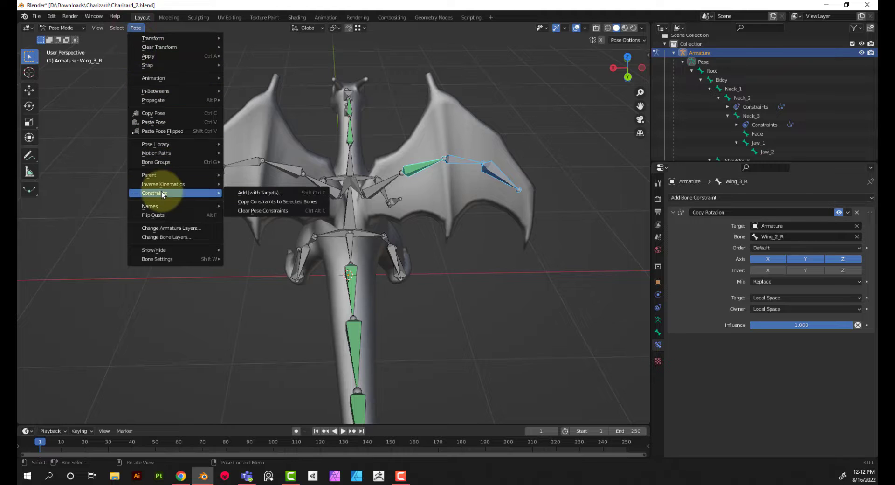
{"action": "left_click", "coordinate": [264, 202]}
Try rotating Wing_2_R about the global X axis to test the constrained right wing chain.
{"action": "left_click", "coordinate": [370, 194]}
{"action": "middle_click_drag", "start_coordinate": [369, 195], "coordinate": [434, 208]}
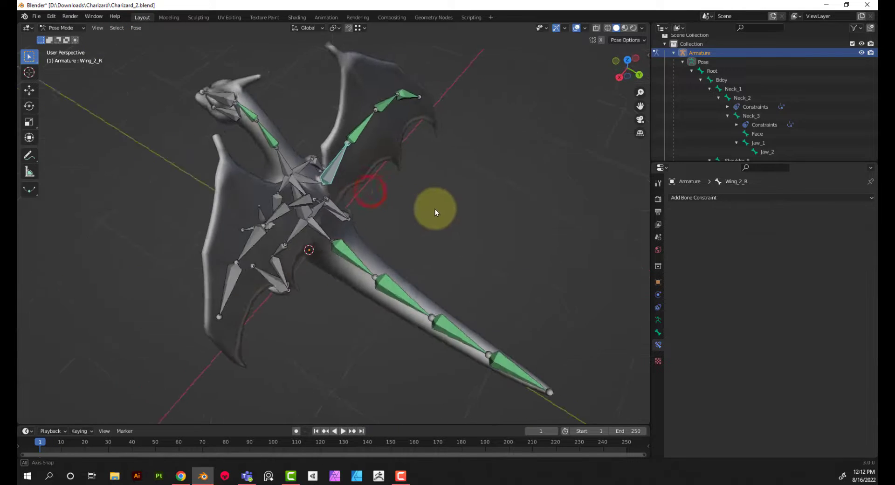
{"action": "key", "text": "r"}
{"action": "key", "text": "x"}
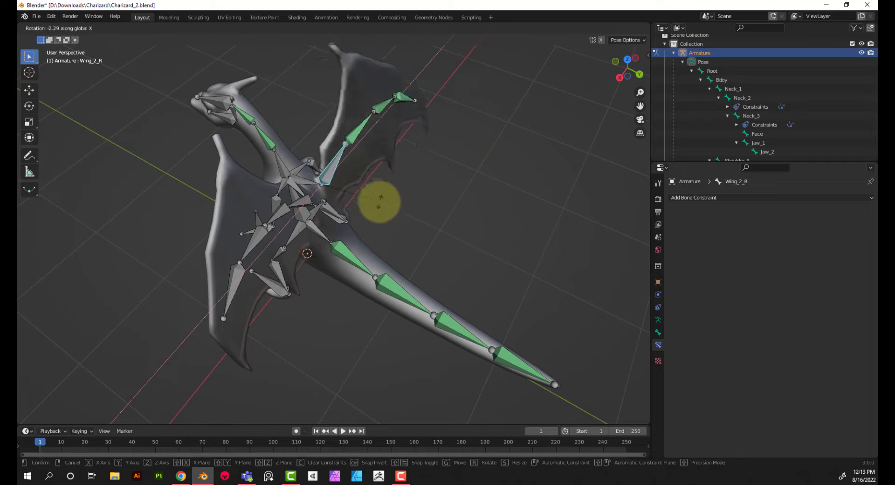
{"action": "left_click", "coordinate": [368, 202]}
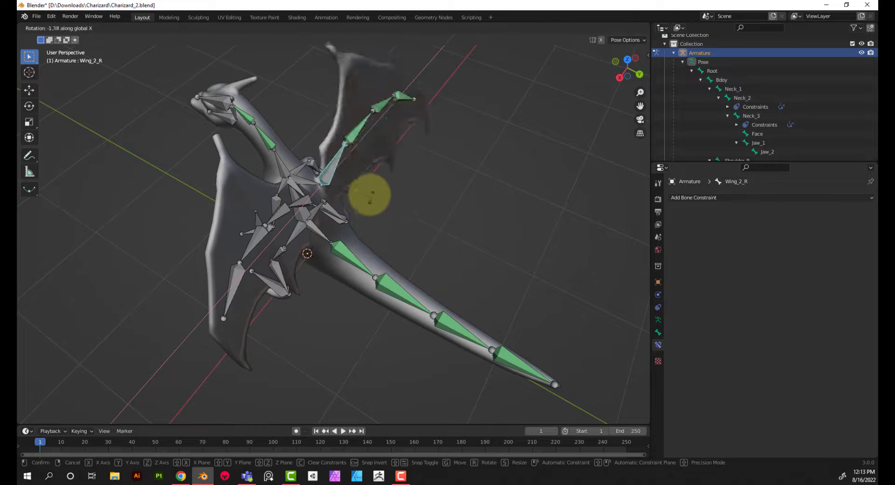
Add a Copy Rotation constraint to Wing_3_L with Armature as the target and Wing_2_L as the bone.
{"action": "middle_click_drag", "start_coordinate": [369, 201], "coordinate": [286, 181]}
{"action": "left_click", "coordinate": [285, 178]}
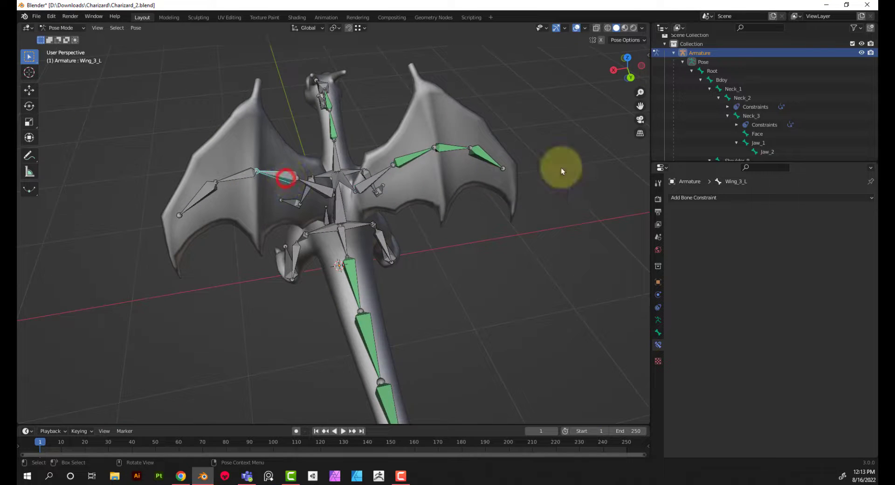
{"action": "left_click", "coordinate": [692, 197]}
{"action": "left_click", "coordinate": [720, 232]}
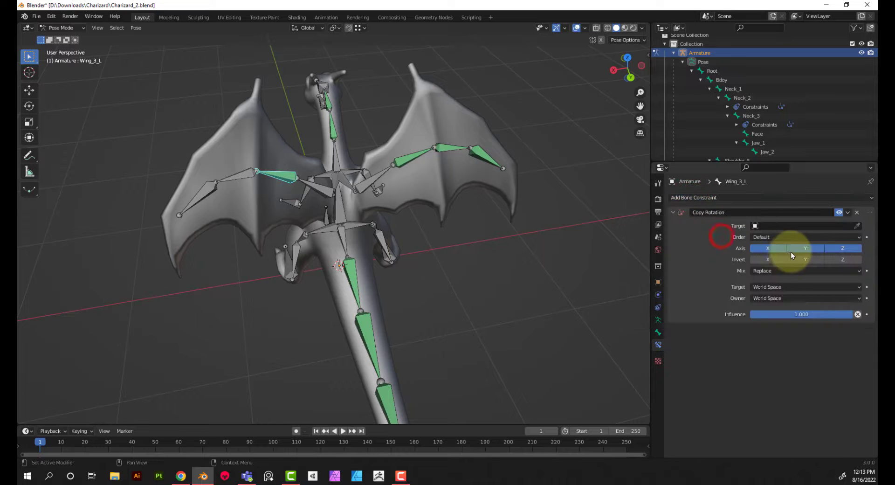
{"action": "left_click", "coordinate": [853, 226]}
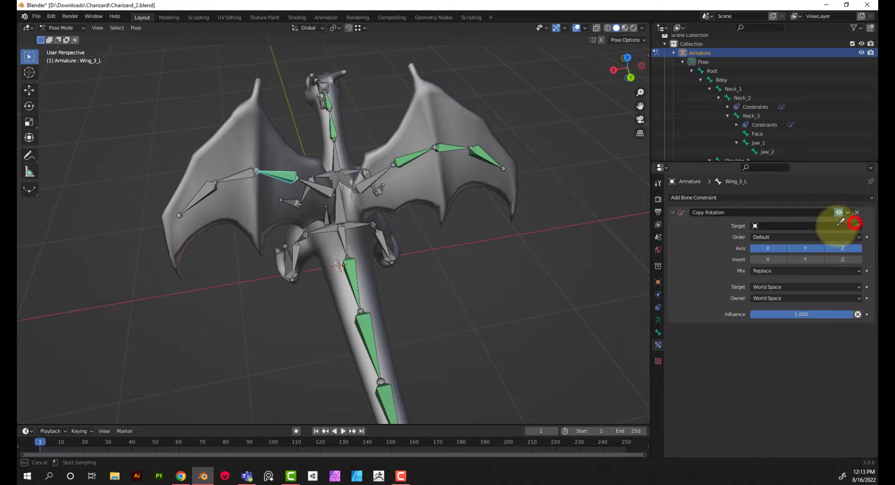
{"action": "left_click", "coordinate": [364, 184]}
{"action": "left_click", "coordinate": [770, 237]}
{"action": "type", "text": "w"}
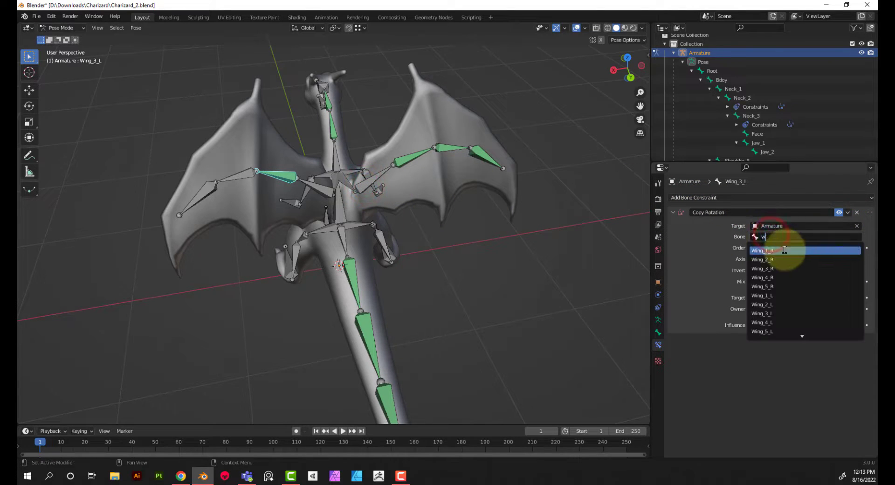
{"action": "left_click", "coordinate": [776, 304]}
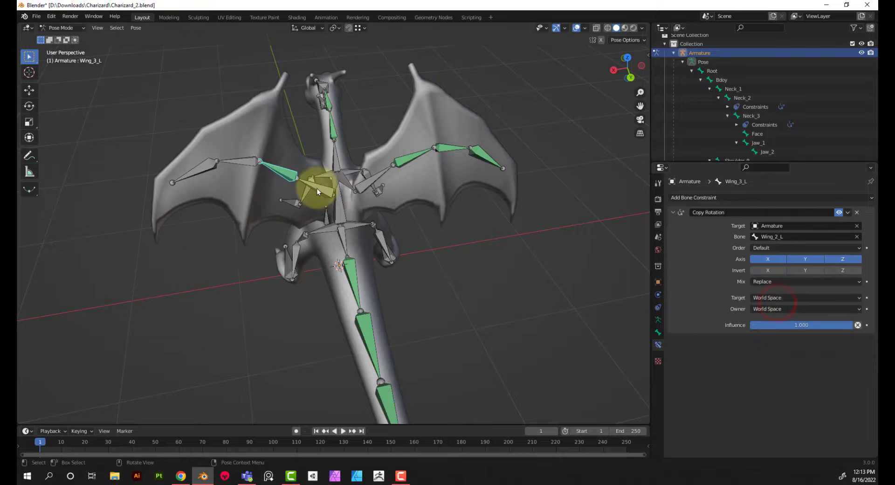
Try copying Wing_3_L's World Space constraint to Wing_4_L and Wing_5_L, and undo the copy.
{"action": "left_click", "coordinate": [210, 167]}
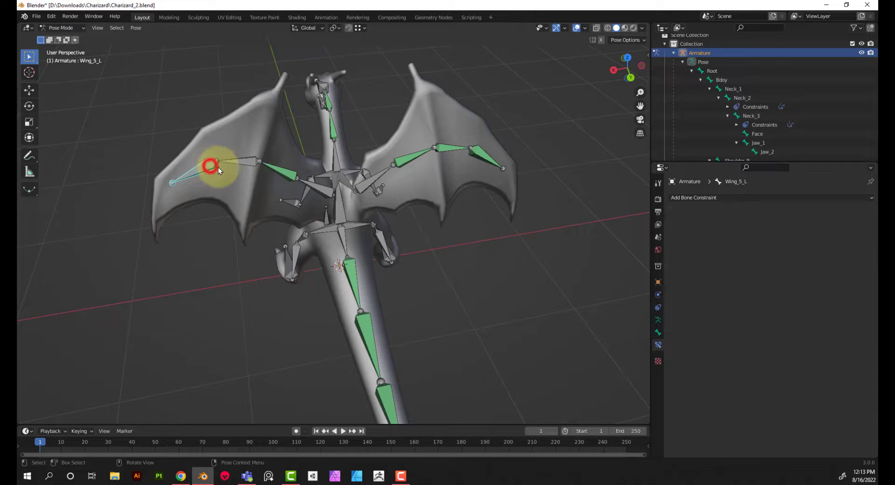
{"action": "left_click", "coordinate": [240, 160], "text": "shift"}
{"action": "left_click", "coordinate": [282, 171], "text": "shift"}
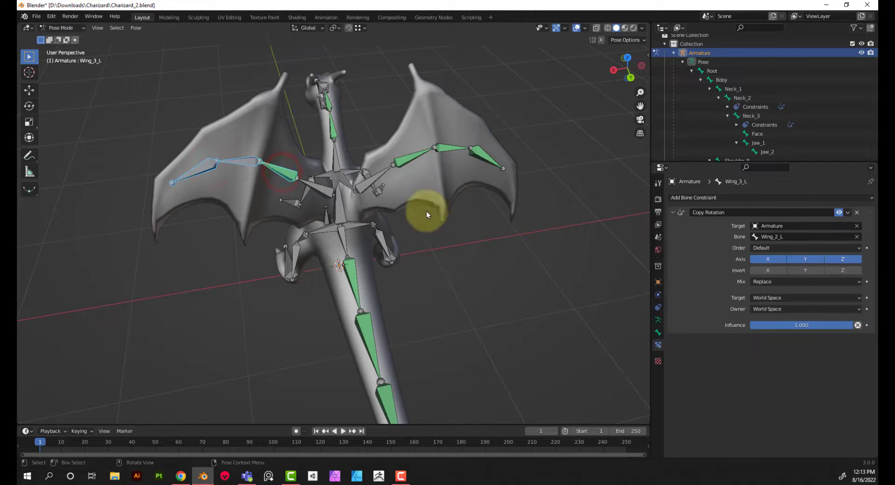
{"action": "left_click", "coordinate": [135, 28]}
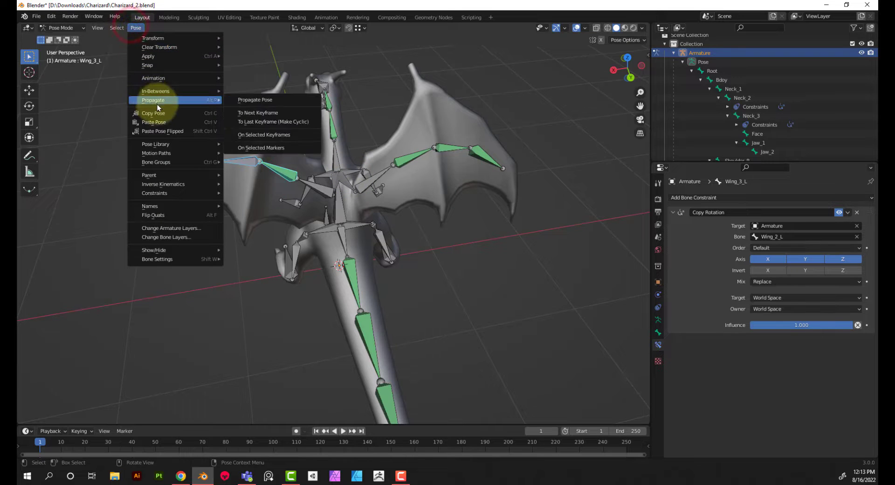
{"action": "mouse_move", "coordinate": [173, 191]}
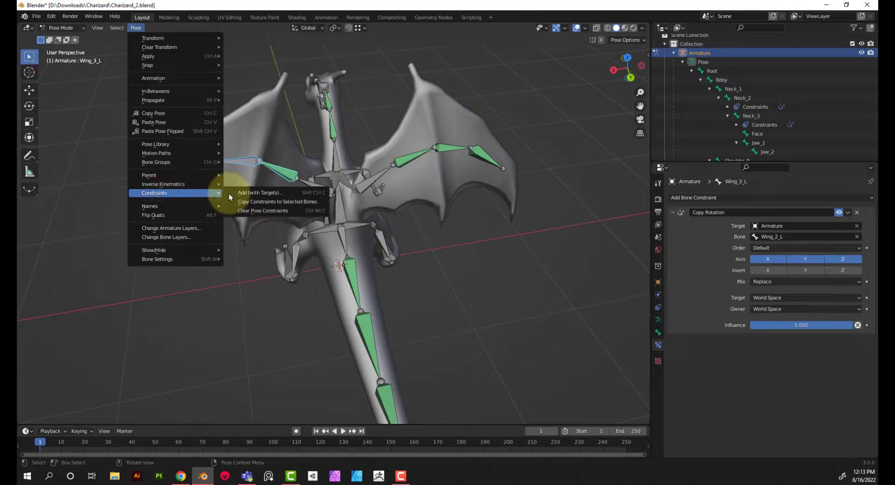
{"action": "left_click", "coordinate": [255, 200]}
{"action": "mouse_move", "coordinate": [288, 190]}
{"action": "middle_mouse_down"}
{"action": "mouse_move", "coordinate": [385, 213]}
{"action": "mouse_move", "coordinate": [457, 173]}
{"action": "mouse_move", "coordinate": [359, 201]}
{"action": "mouse_move", "coordinate": [445, 145]}
{"action": "mouse_move", "coordinate": [394, 153]}
{"action": "mouse_move", "coordinate": [357, 175]}
{"action": "middle_mouse_up"}
{"action": "left_click", "coordinate": [357, 175]}
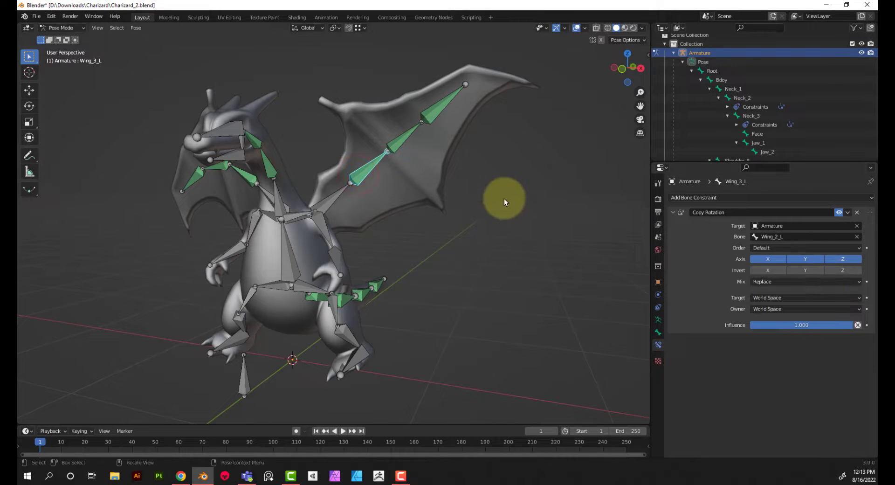
{"action": "key", "text": "ctrl+z"}
{"action": "key", "text": "ctrl+z"}
Set both the target and owner space of Wing_3_L's Copy Rotation constraint to Local Space.
{"action": "left_click", "coordinate": [370, 175]}
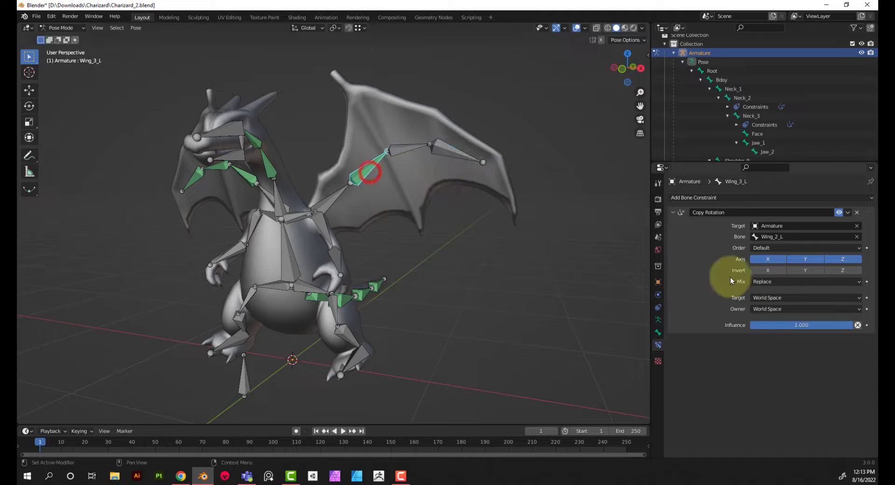
{"action": "left_click", "coordinate": [766, 298]}
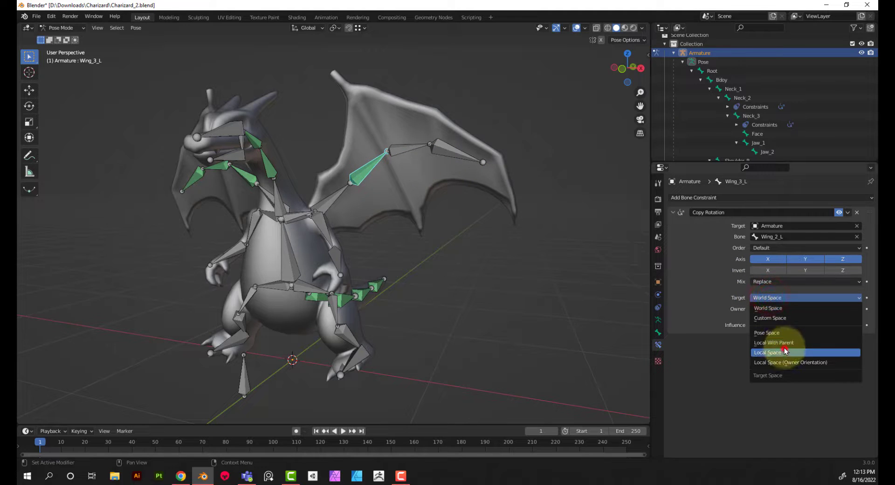
{"action": "left_click", "coordinate": [783, 351]}
{"action": "left_click", "coordinate": [780, 309]}
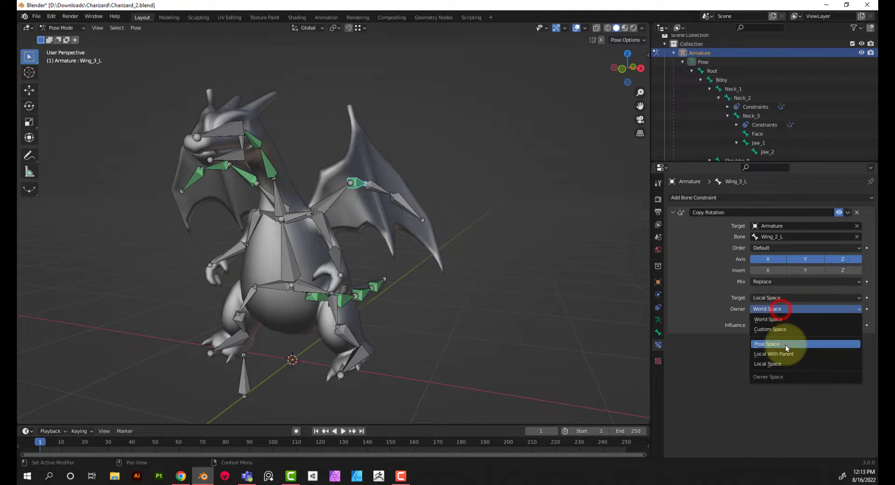
{"action": "left_click", "coordinate": [774, 361]}
Copy the Local Space Copy Rotation constraint from Wing_3_L to the Wing_4_L and Wing_5_L bones.
{"action": "left_click", "coordinate": [448, 175]}
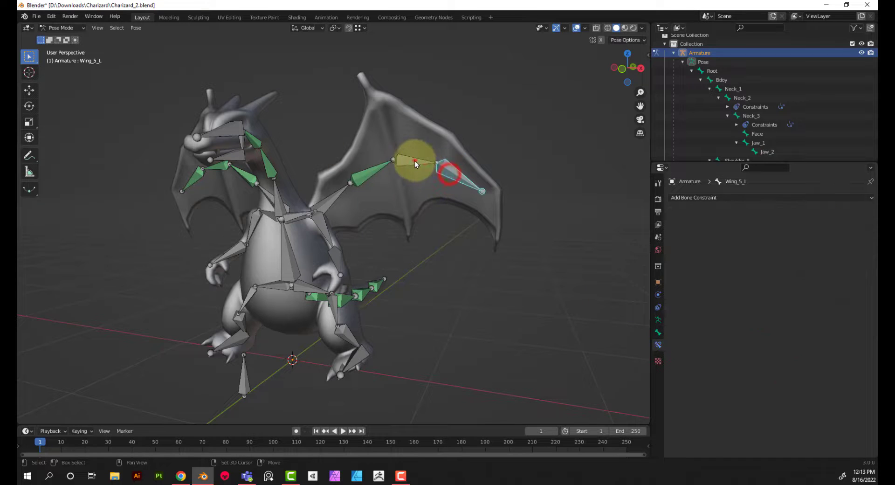
{"action": "left_click", "coordinate": [375, 170]}
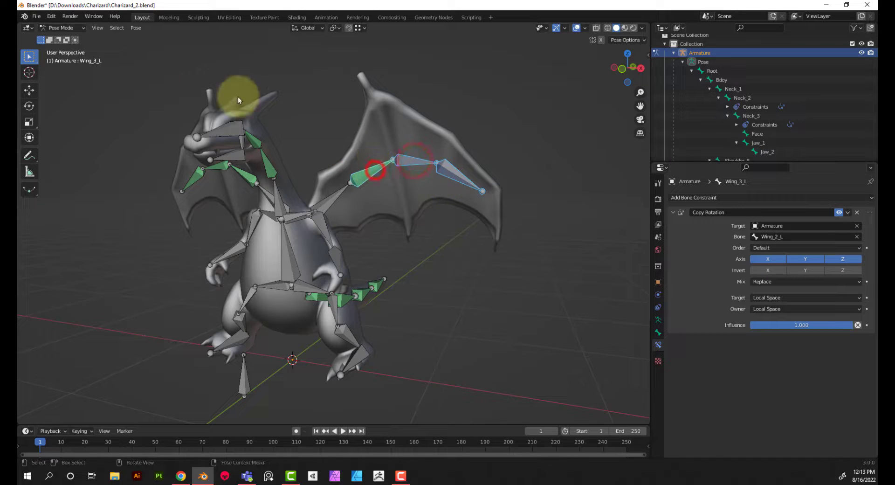
{"action": "left_click", "coordinate": [136, 28]}
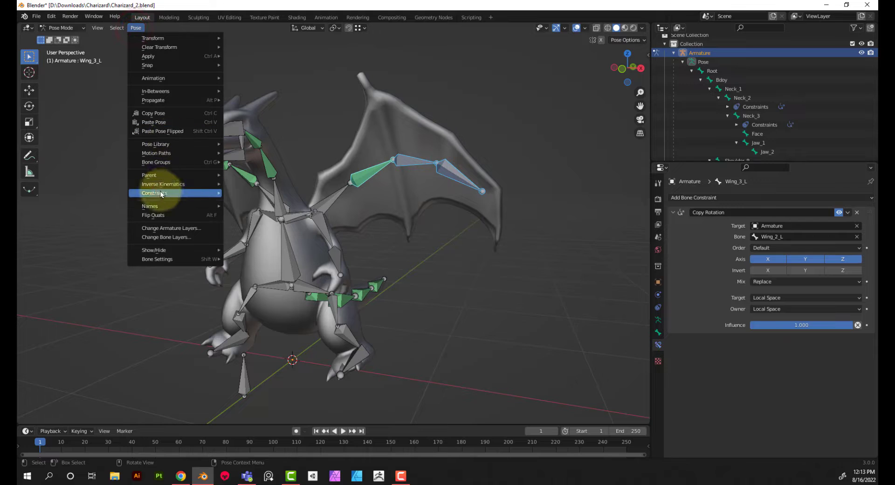
{"action": "left_click", "coordinate": [160, 191]}
{"action": "left_click", "coordinate": [267, 204]}
{"action": "left_click", "coordinate": [529, 262]}
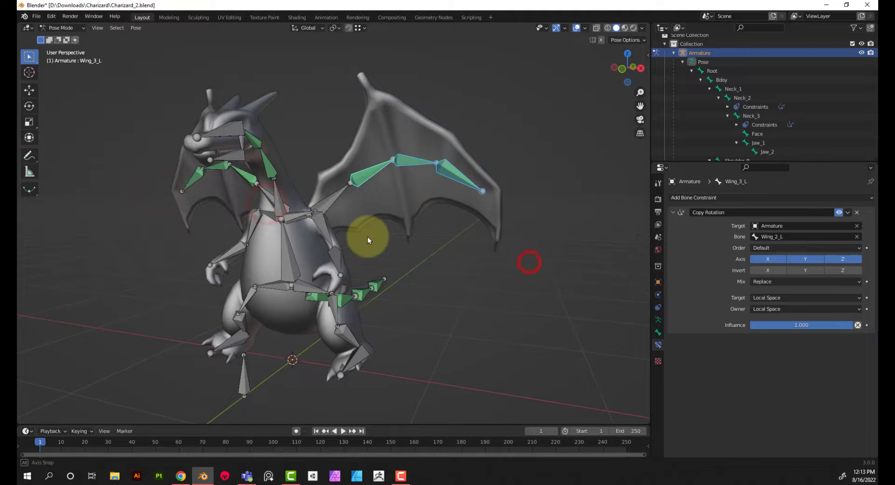
Try rotating Wing_2_L freely and about the global X axis to test the constrained left wing chain.
{"action": "middle_click_drag", "start_coordinate": [368, 237], "coordinate": [398, 238]}
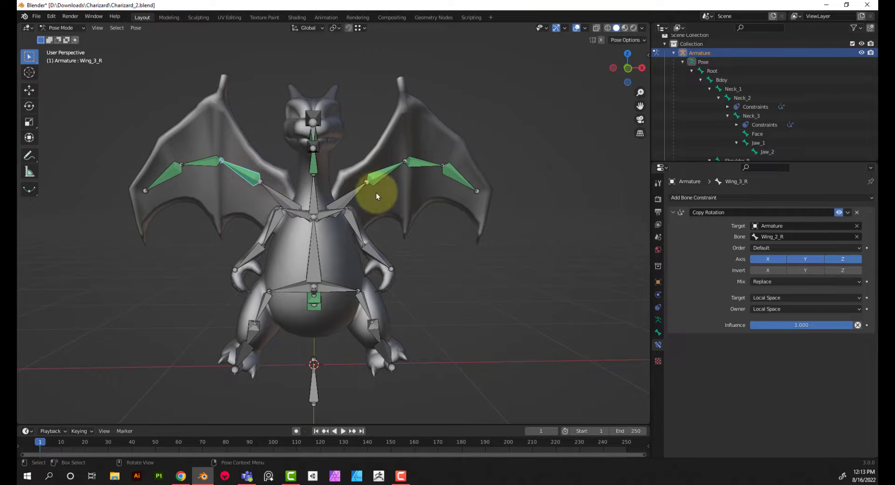
{"action": "left_click", "coordinate": [353, 193]}
{"action": "middle_click_drag", "start_coordinate": [427, 202], "coordinate": [375, 222]}
{"action": "key", "text": "r"}
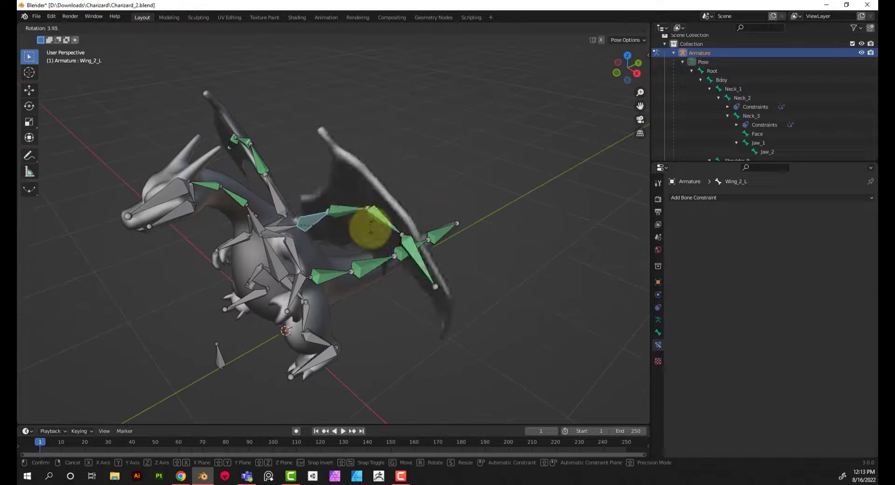
{"action": "key", "text": "x"}
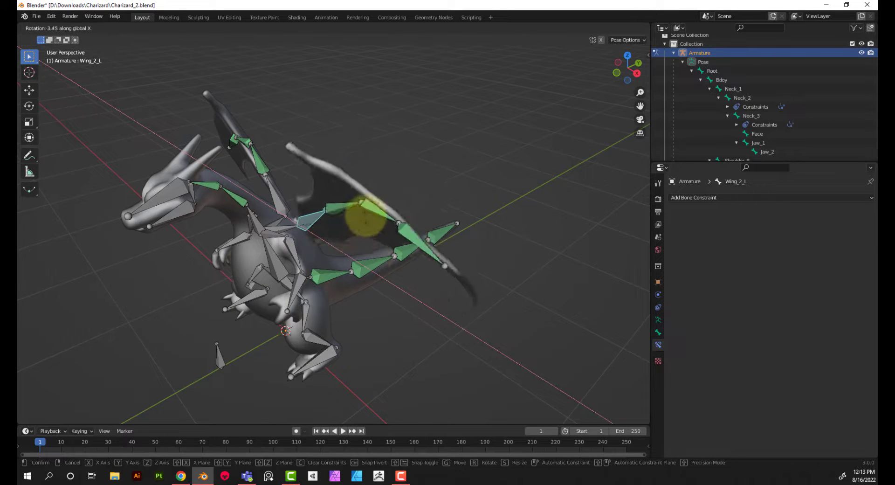
{"action": "left_click", "coordinate": [334, 242]}
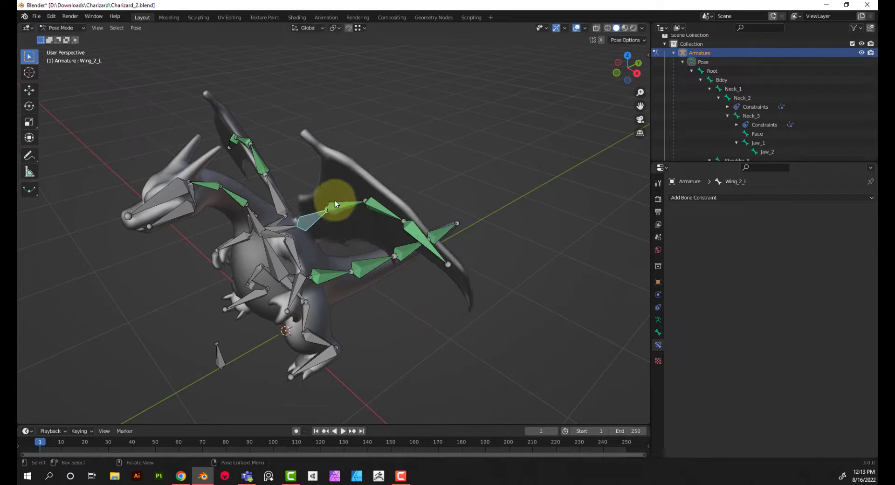
Try moving the Root bone along the global Z axis to test that the whole character follows.
{"action": "middle_click_drag", "start_coordinate": [335, 200], "coordinate": [209, 179]}
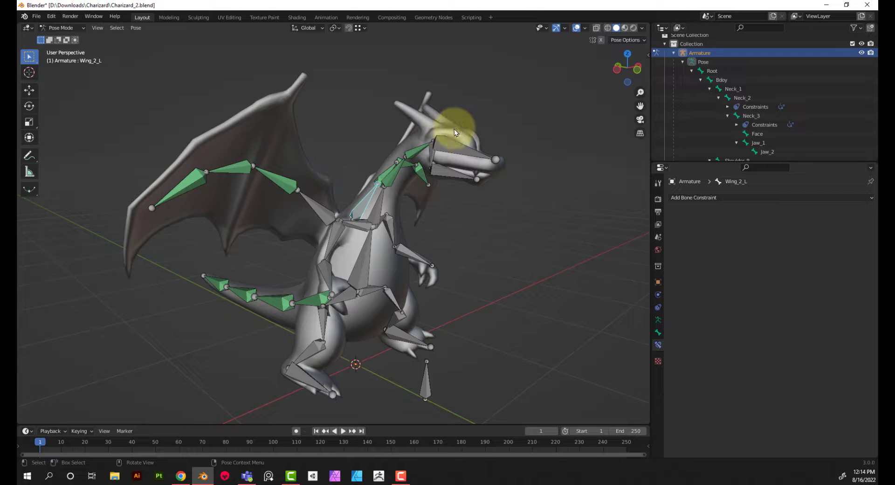
{"action": "middle_click_drag", "start_coordinate": [474, 198], "coordinate": [425, 310]}
{"action": "left_click", "coordinate": [431, 331]}
{"action": "key", "text": "g"}
{"action": "key", "text": "z"}
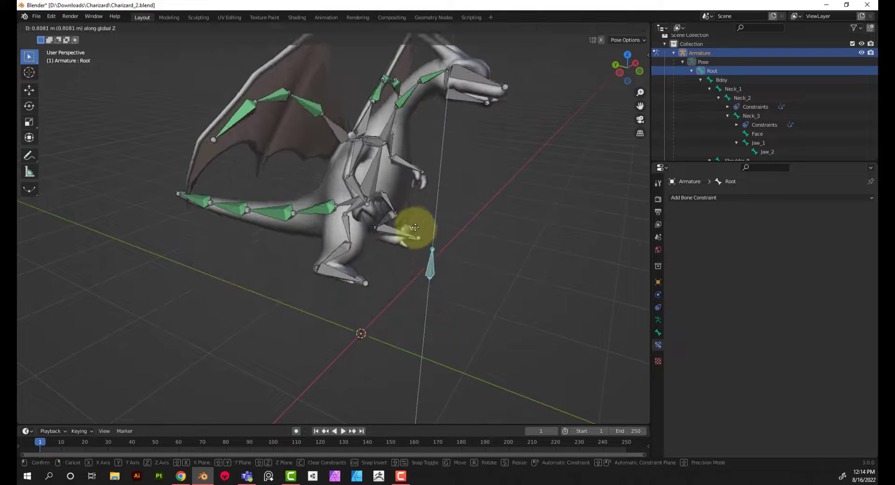
{"action": "key", "text": "Escape"}
Try rotating Wing_2_R about 23° around the global X axis to test how the right wing folds.
{"action": "left_click", "coordinate": [335, 219]}
{"action": "key", "text": "r"}
{"action": "key", "text": "z"}
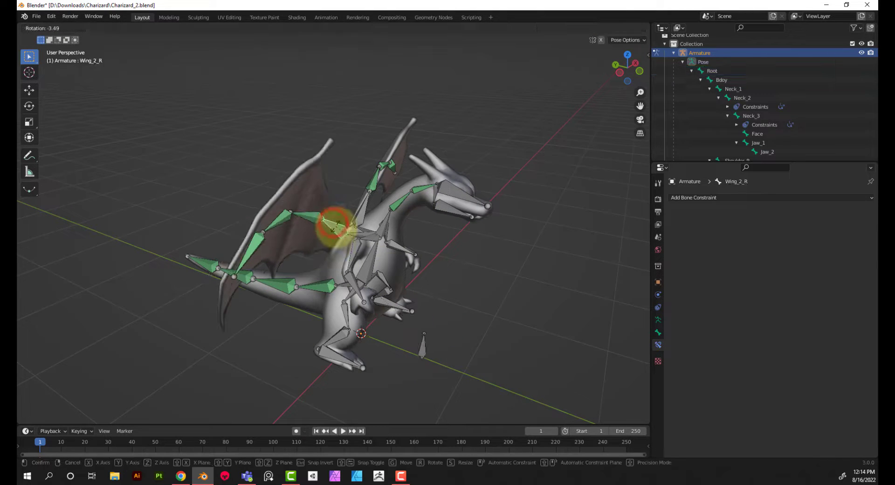
{"action": "key", "text": "x"}
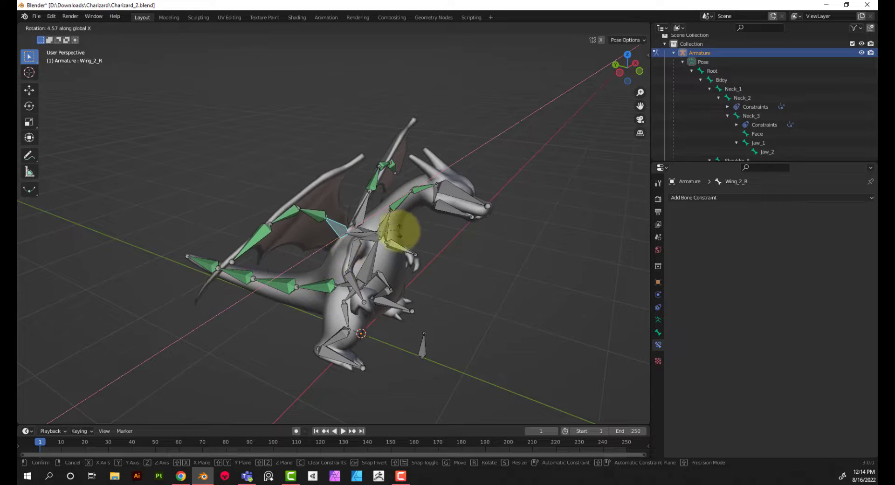
{"action": "left_click", "coordinate": [310, 219]}
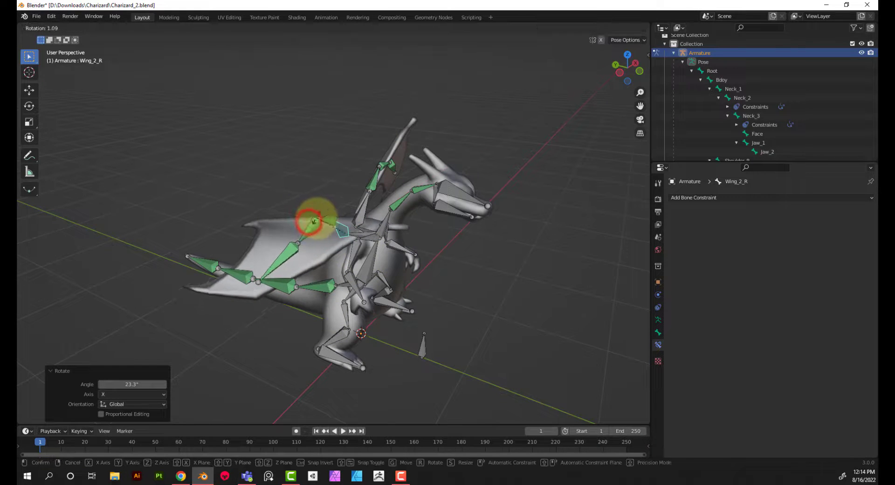
{"action": "key", "text": "r"}
{"action": "key", "text": "x"}
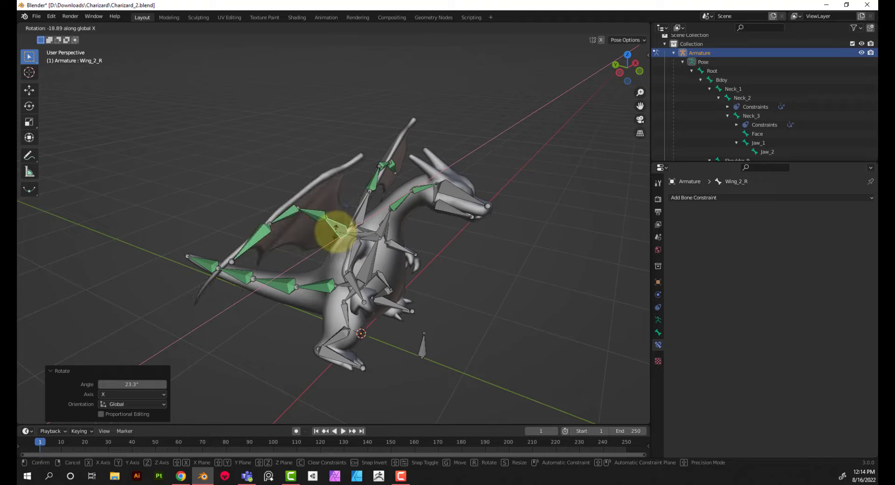
{"action": "right_click", "coordinate": [336, 231]}
Try rotating Wing_2_R about the global Y axis to test raising the right wing.
{"action": "key", "text": "r"}
{"action": "key", "text": "x"}
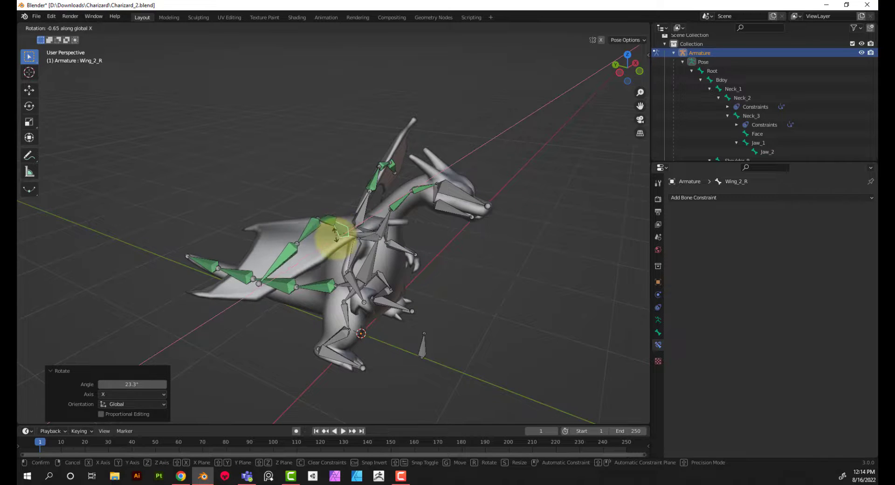
{"action": "key", "text": "y"}
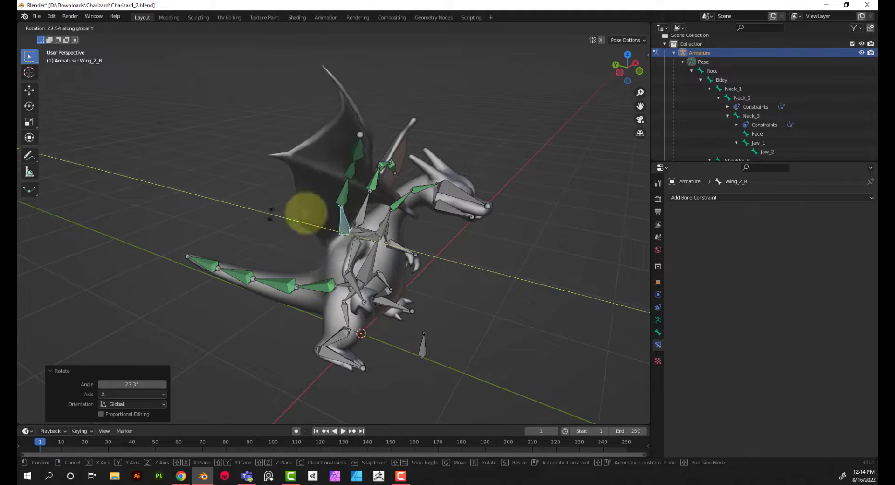
{"action": "right_click", "coordinate": [474, 273]}
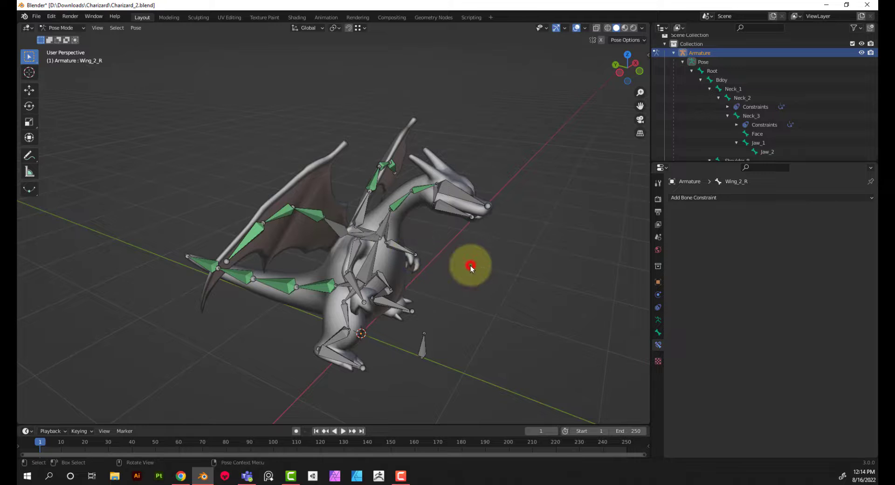
{"action": "mouse_move", "coordinate": [470, 264]}
{"action": "middle_mouse_down"}
{"action": "mouse_move", "coordinate": [413, 256]}
{"action": "mouse_move", "coordinate": [363, 265]}
{"action": "mouse_move", "coordinate": [421, 273]}
{"action": "mouse_move", "coordinate": [459, 264]}
{"action": "middle_mouse_up"}
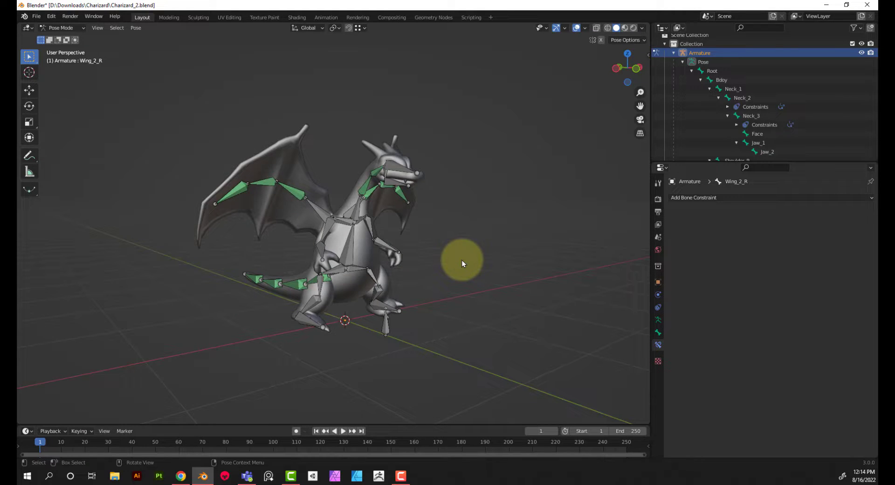